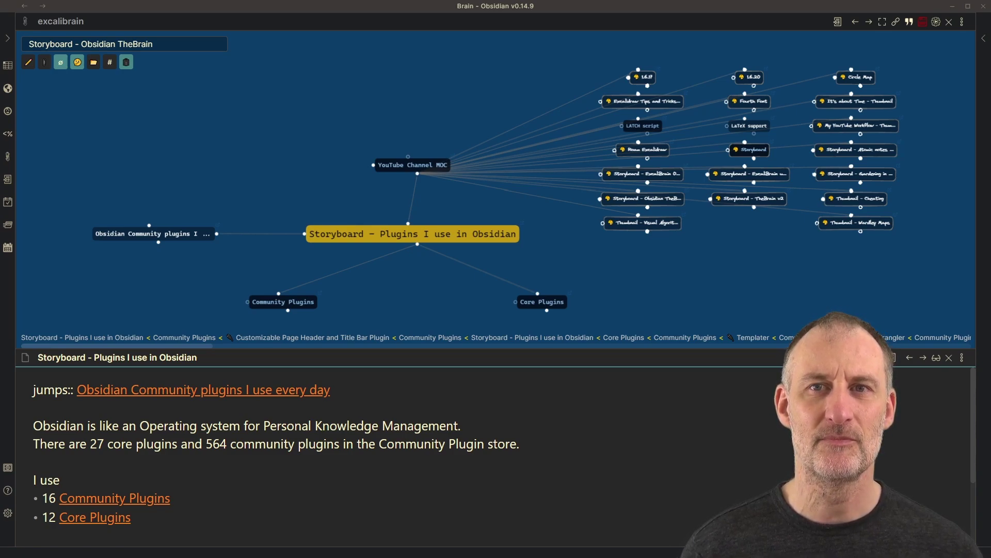
Follow the Community Plugins link in the Storyboard note
click(104, 499)
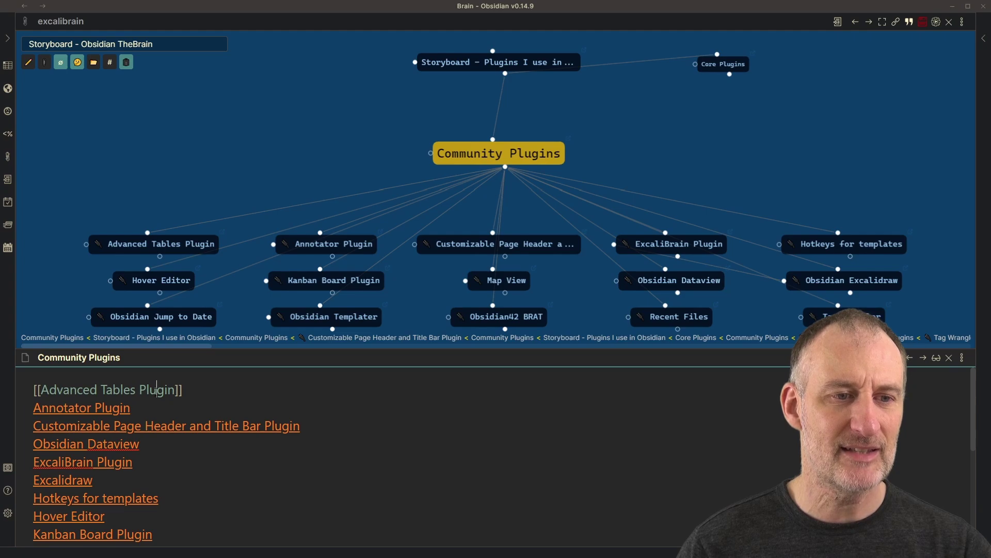
In the Advanced Tables Plugin note, build an id | name table with row 1 and a sample name
click(155, 391)
key(Down)
key(Down)
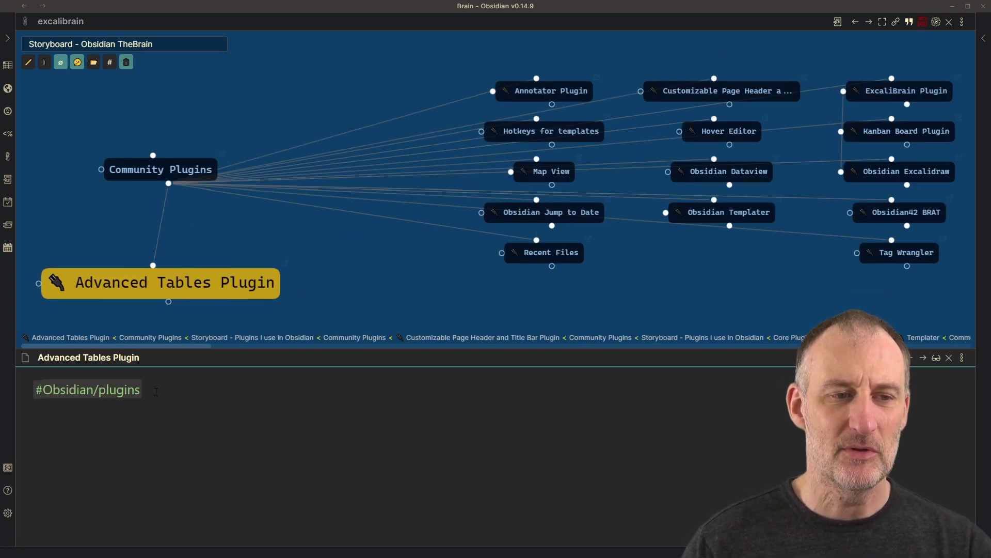
text(|)
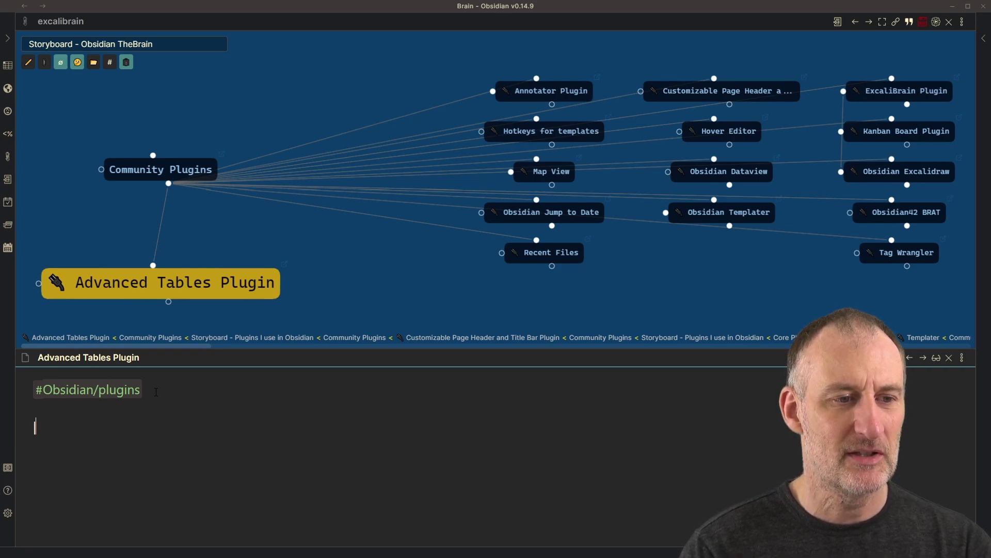
text(id | name|)
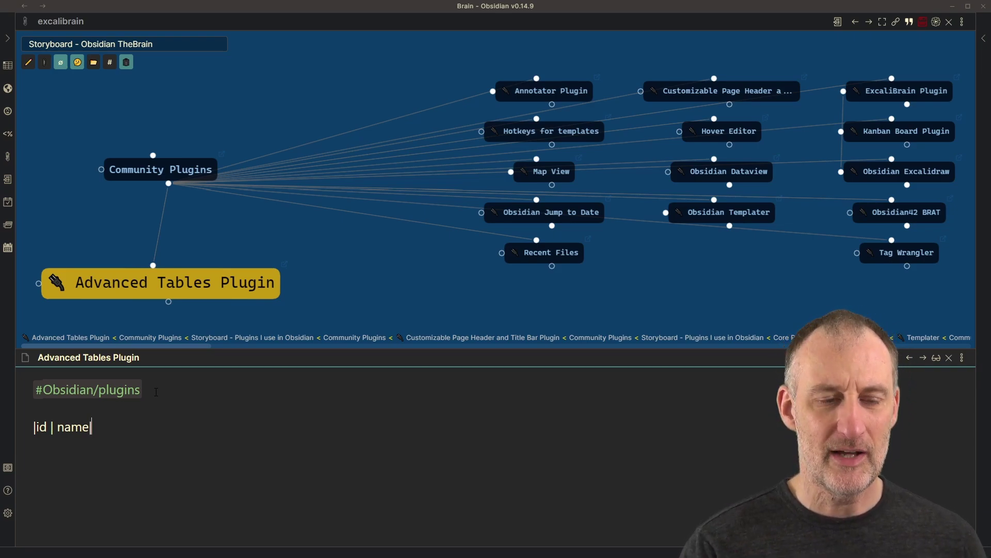
key(Return)
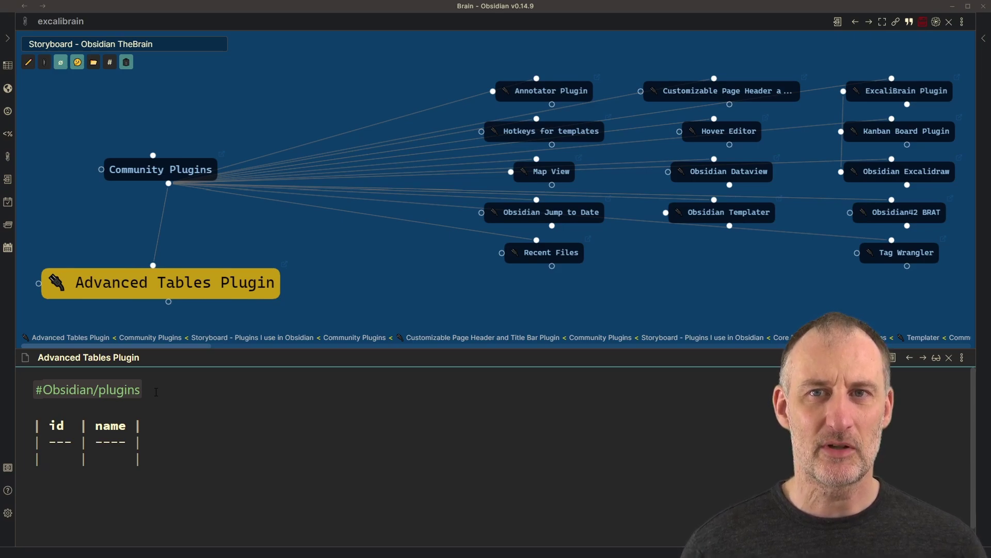
text(1)
key(Tab)
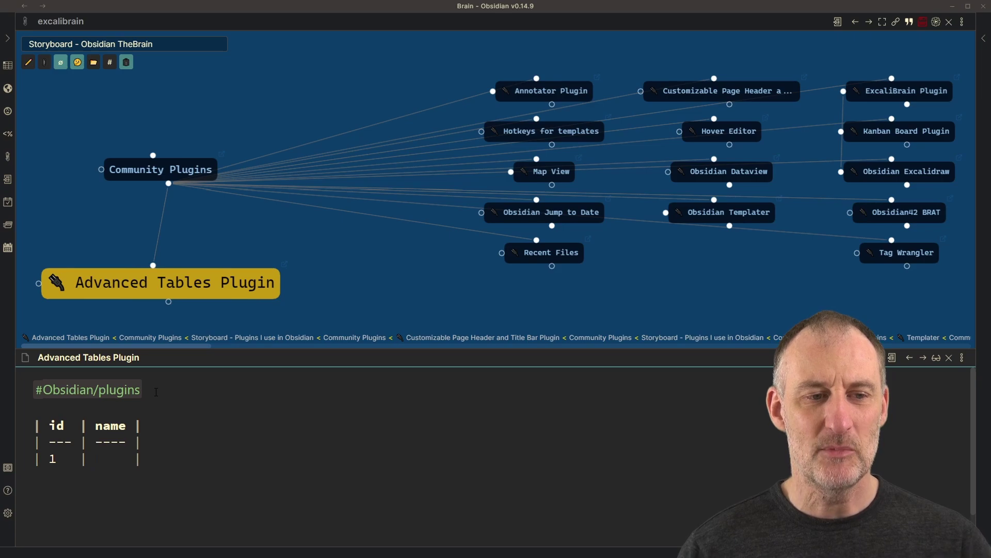
text(John )
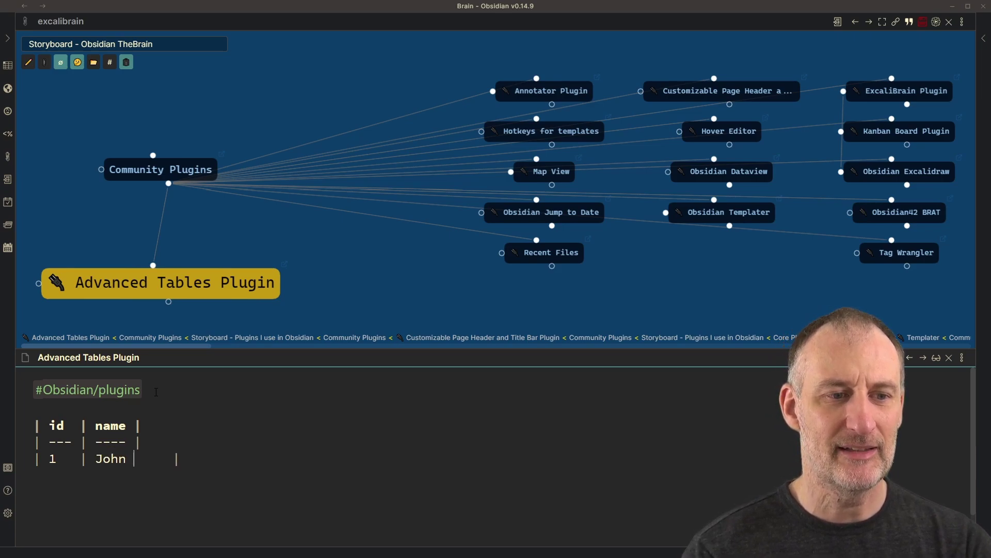
text(Doe)
key(Tab)
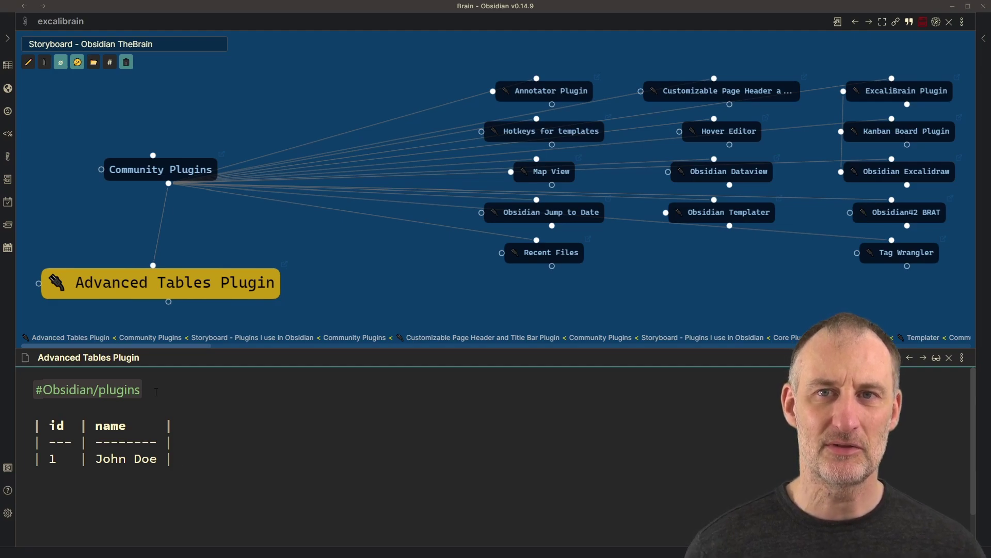
Show the Advanced Tables tools in the side panel, then return to Community Plugins
click(981, 38)
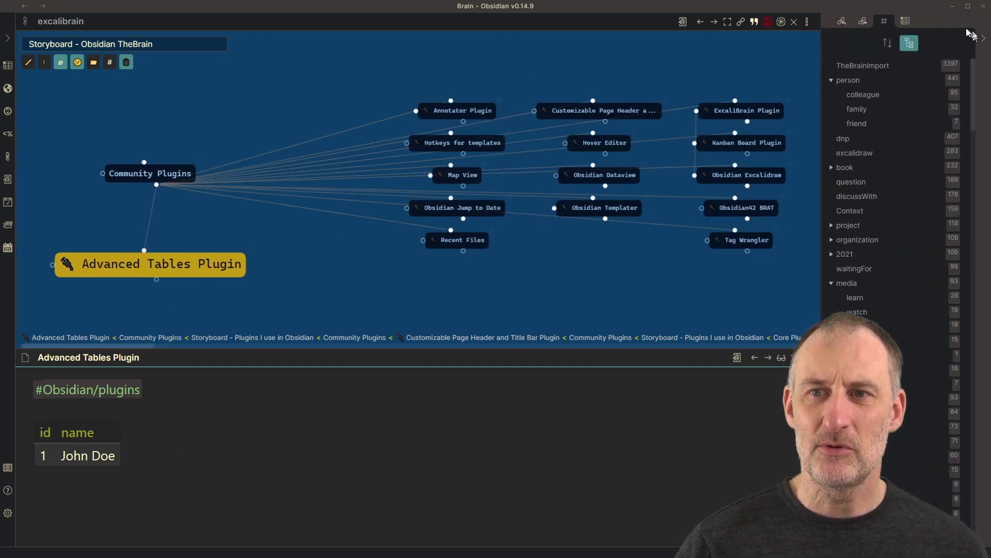
click(906, 21)
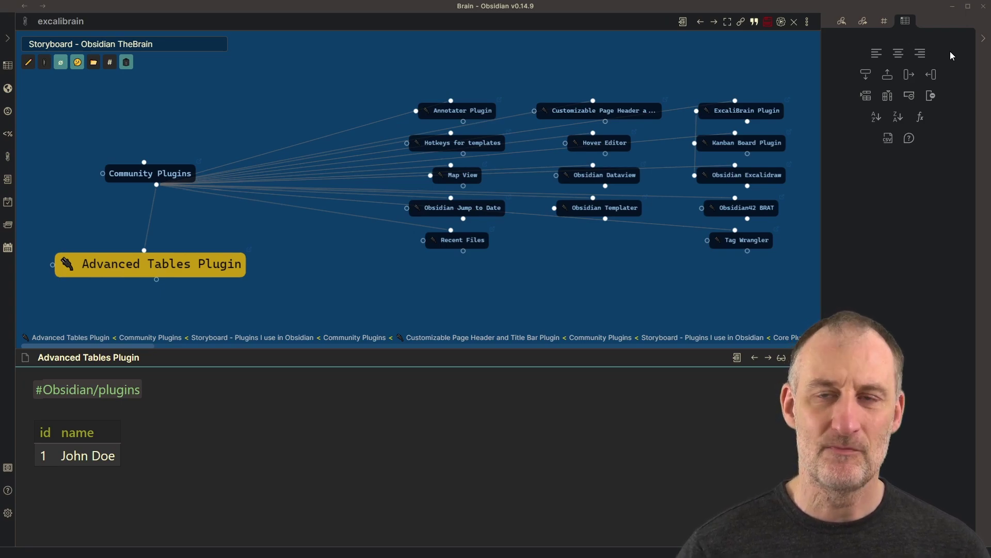
click(139, 337)
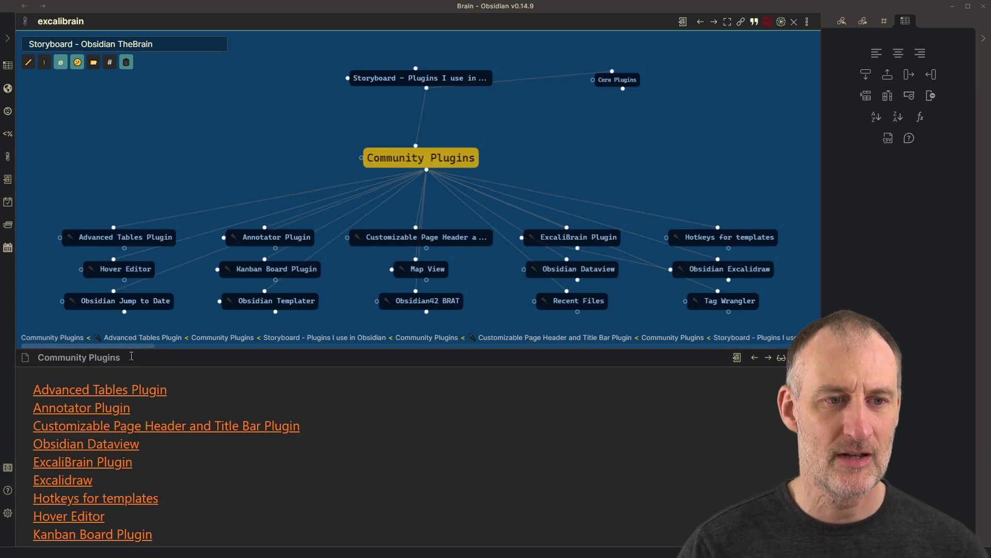
Open Annotator Plugin, then the Wardley Map literature note PDF at its Leadership highlight
click(97, 411)
click(97, 411)
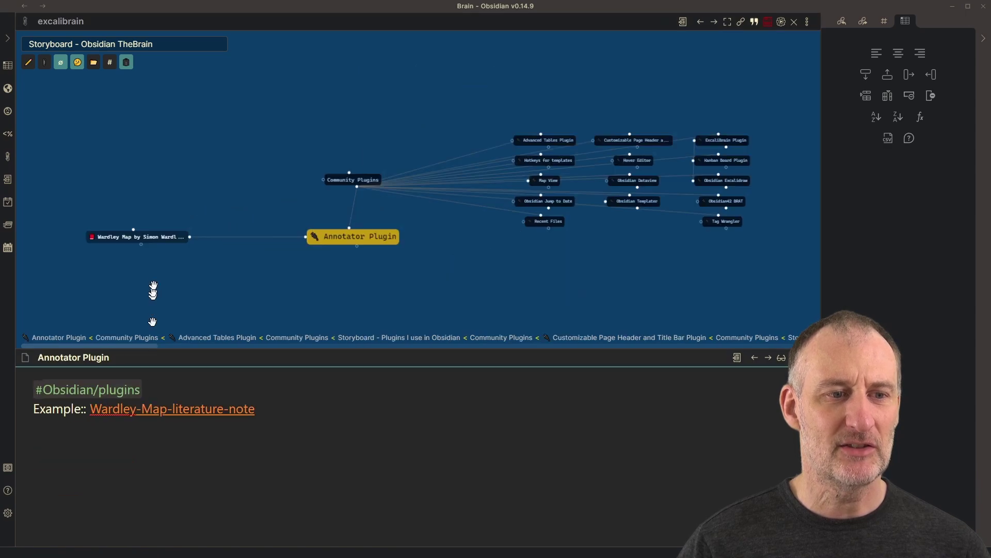
click(154, 242)
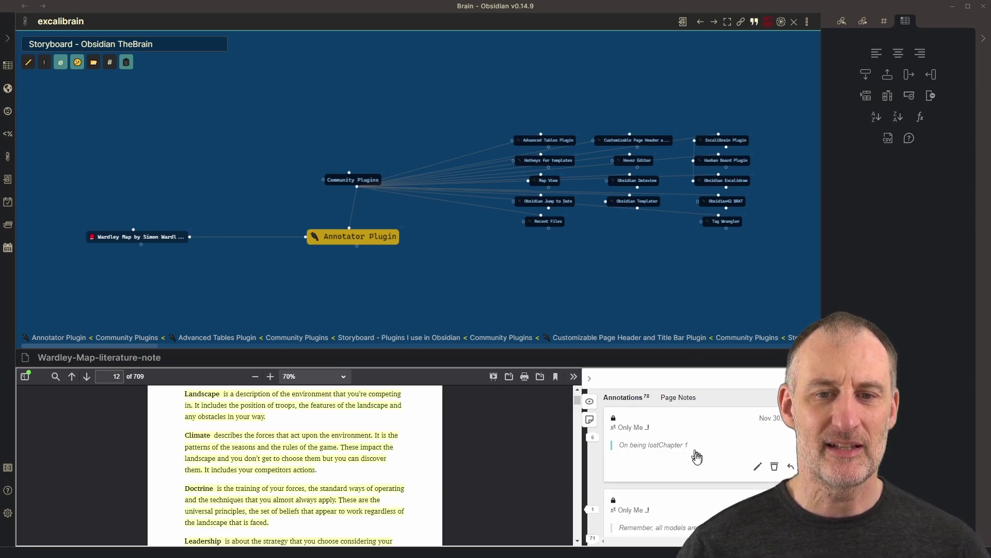
scroll(695, 457, down, 3)
scroll(700, 472, down, 5)
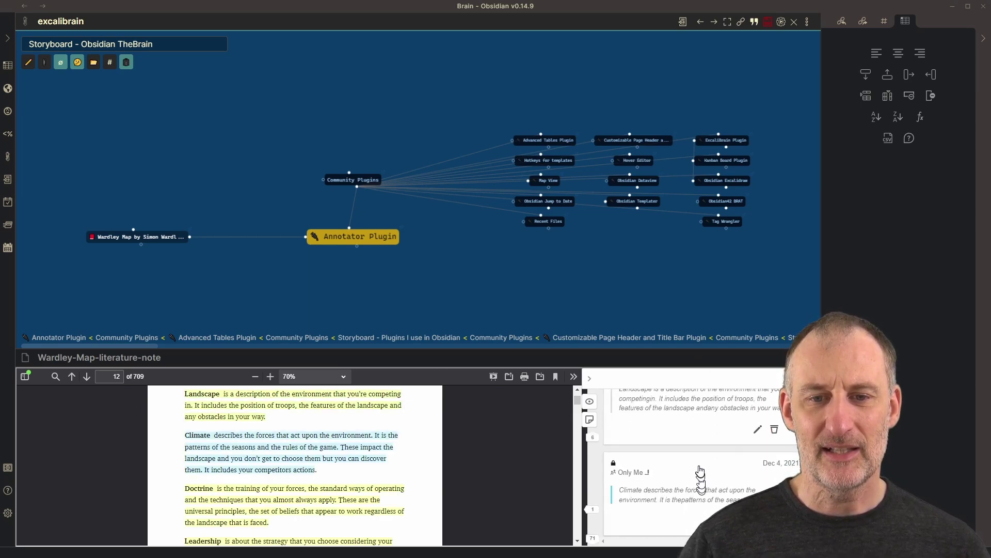
click(688, 467)
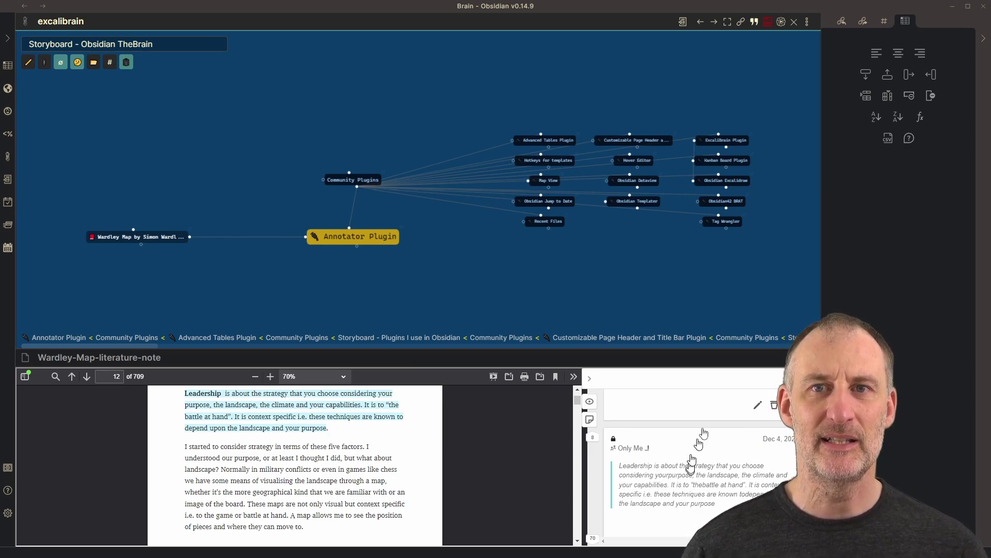
Open the Wardley Map annotated PDF as markdown and read it in reading view
click(807, 21)
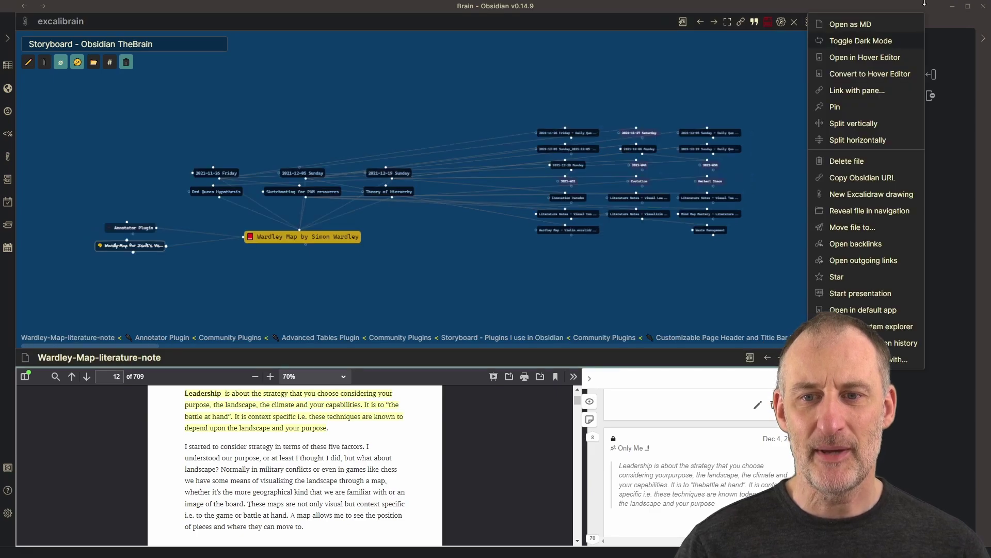
click(877, 26)
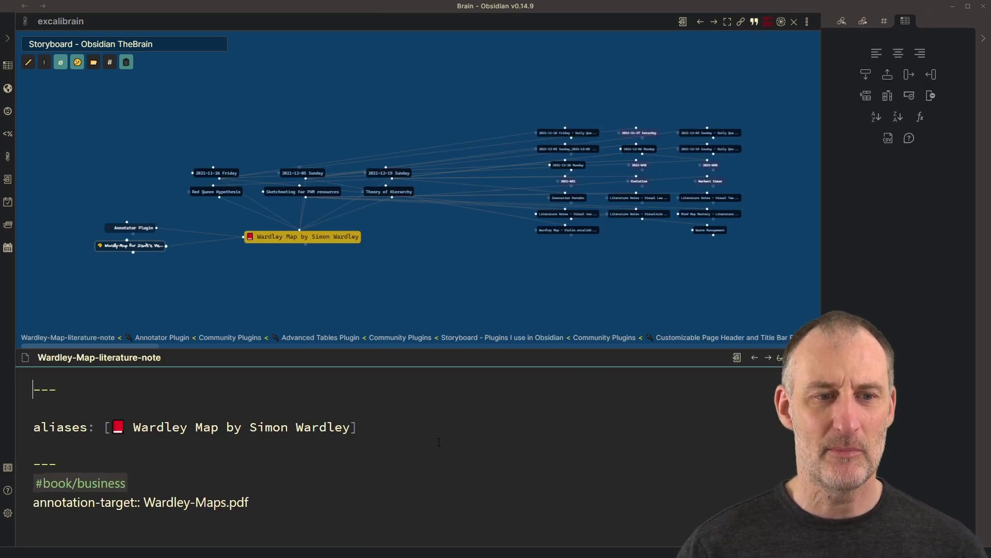
scroll(437, 439, down, 10)
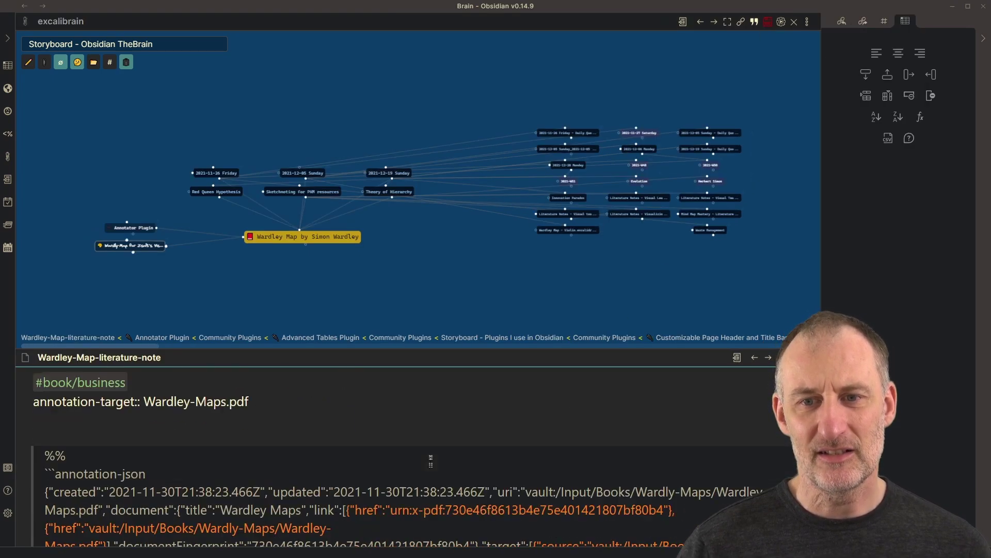
scroll(435, 474, down, 10)
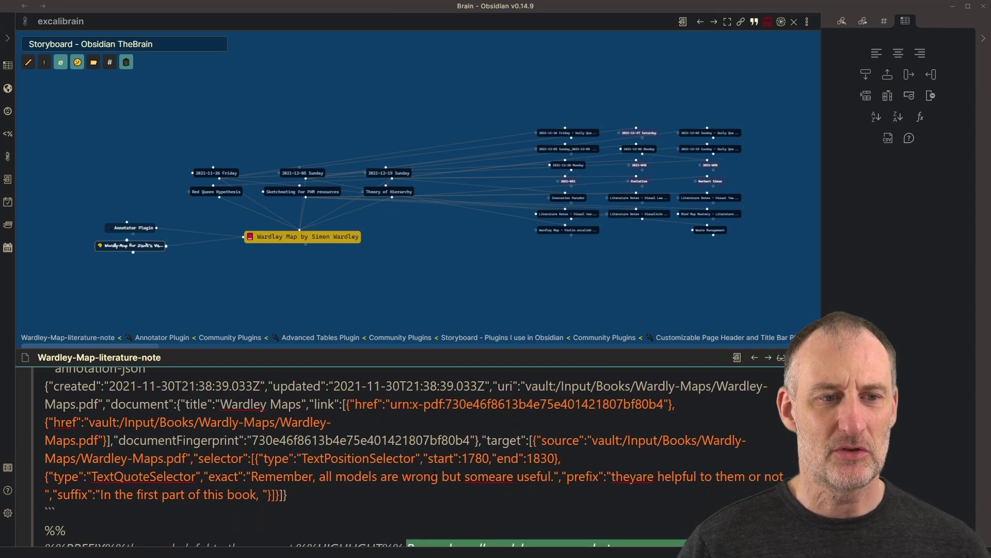
scroll(393, 457, down, 3)
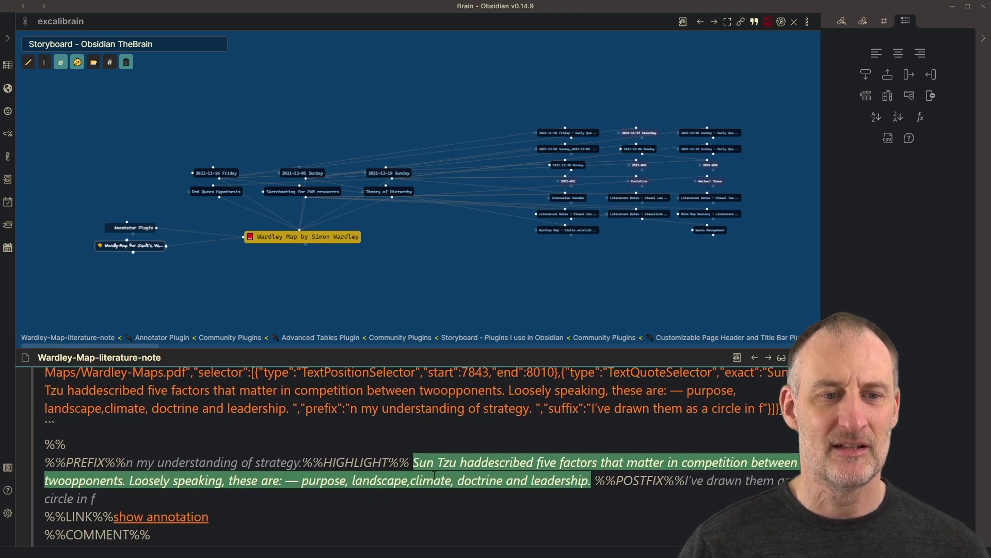
click(781, 360)
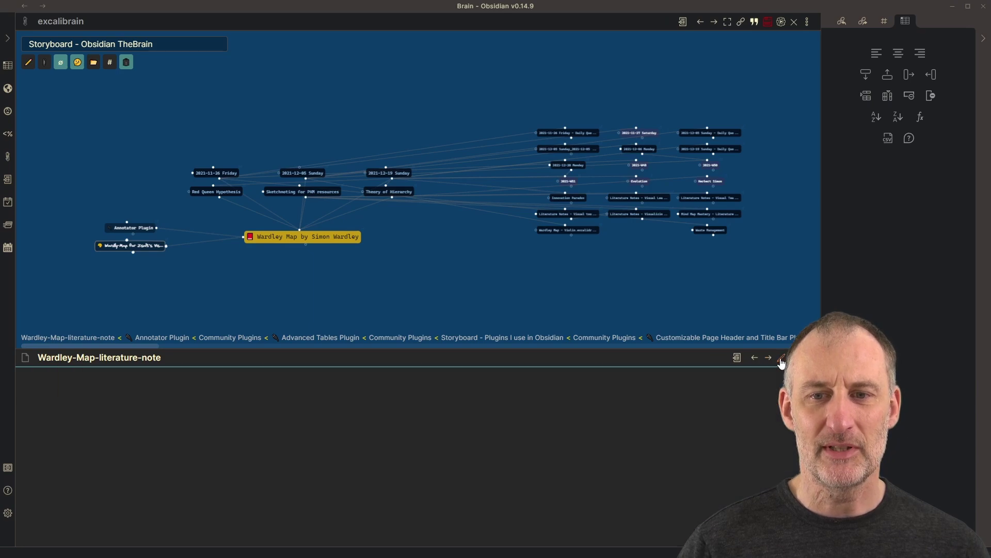
scroll(334, 473, down, 10)
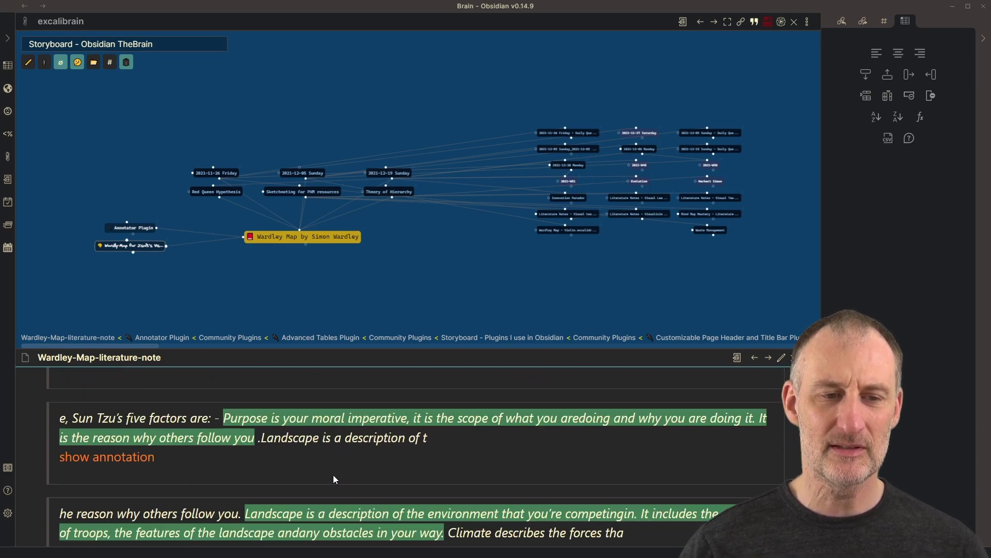
scroll(331, 480, down, 10)
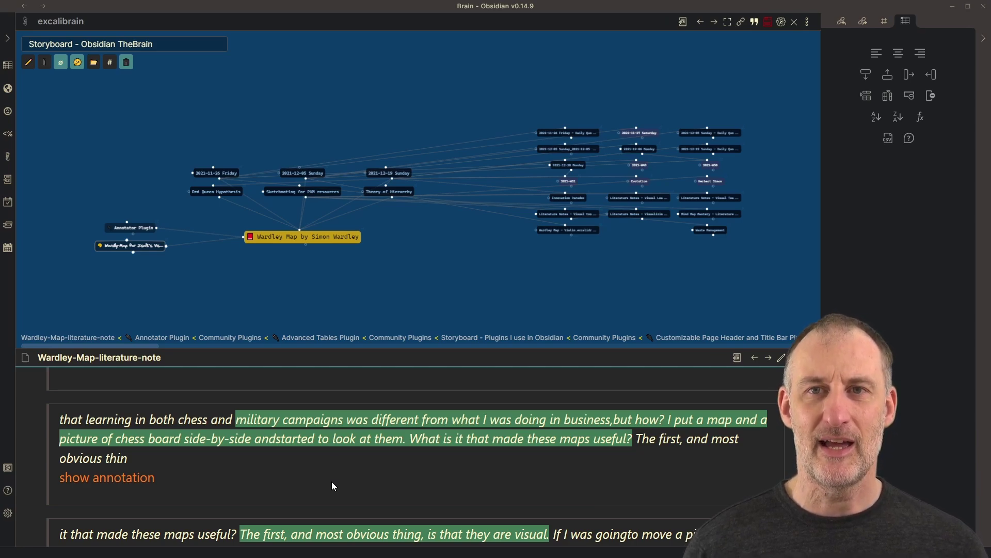
Return to Community Plugins and preview the Templater template list, dismissing it without inserting
click(214, 338)
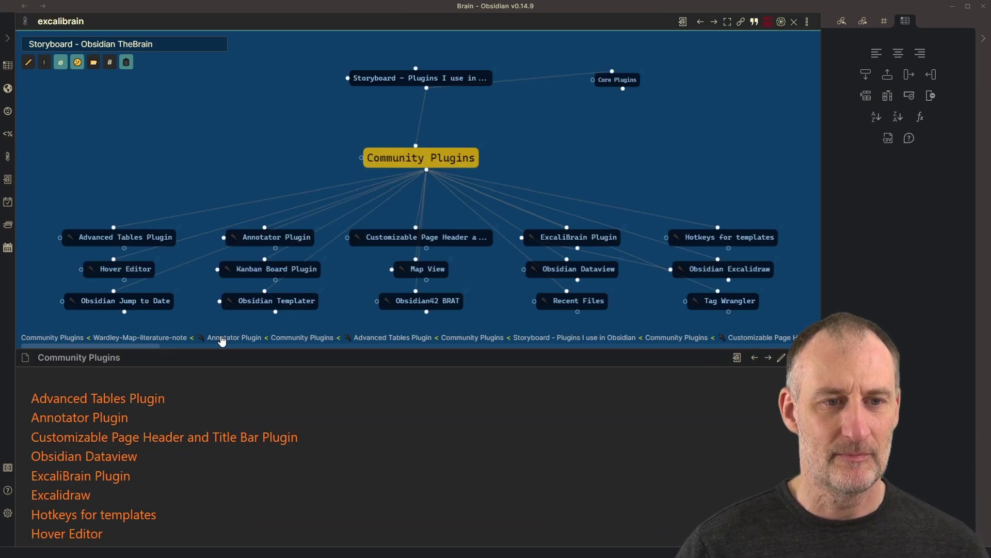
click(736, 360)
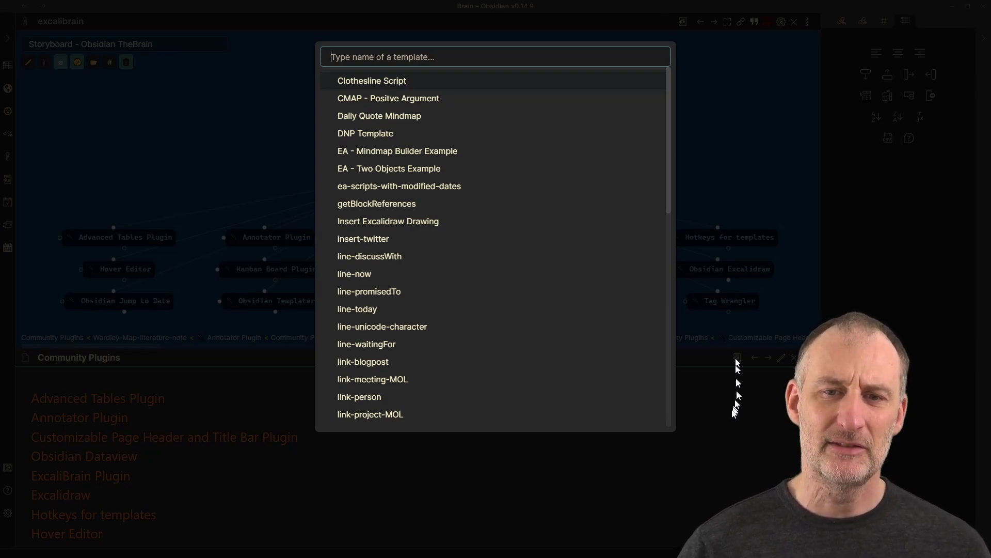
key(Escape)
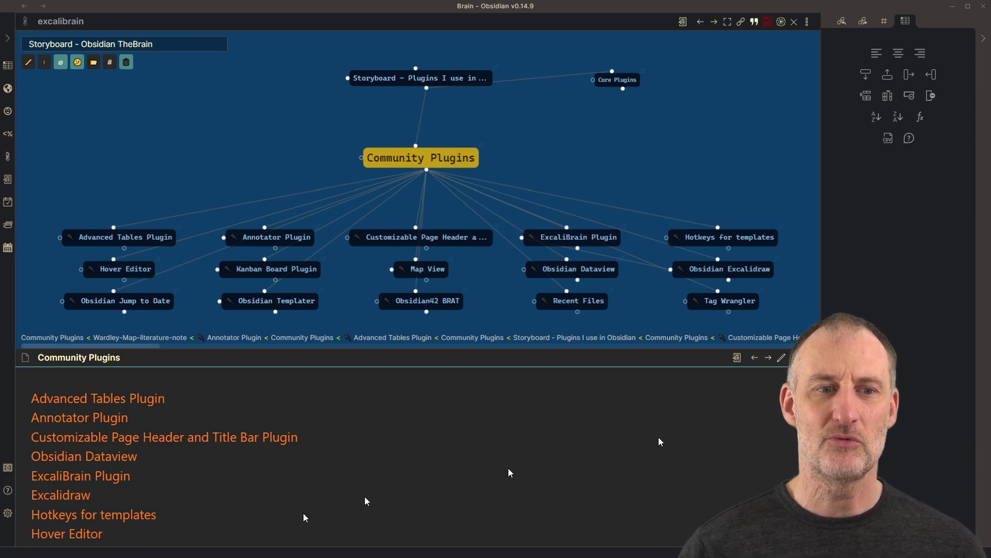
Inspect the Customizable Page Header and Title Bar plugin options, then close Settings
click(9, 512)
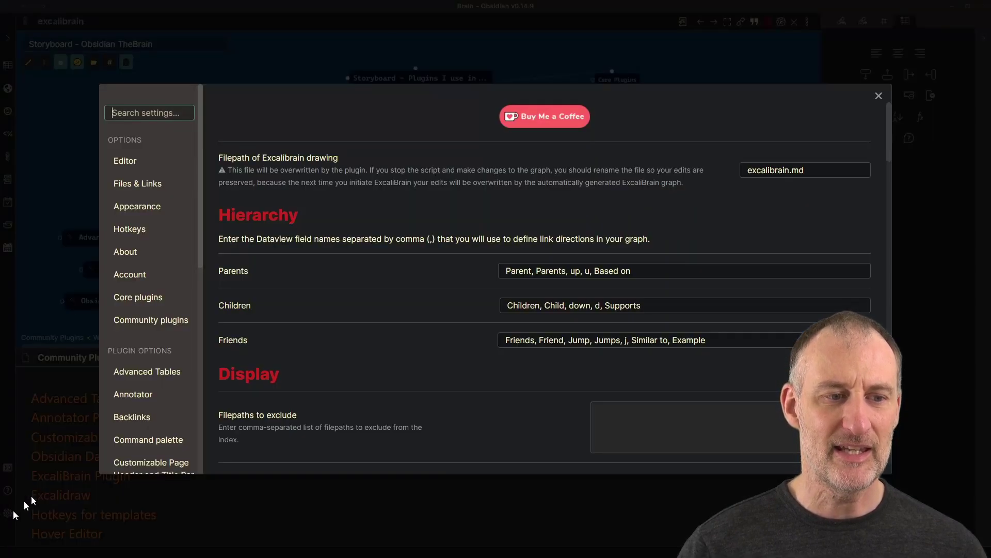
scroll(116, 380, down, 2)
click(156, 368)
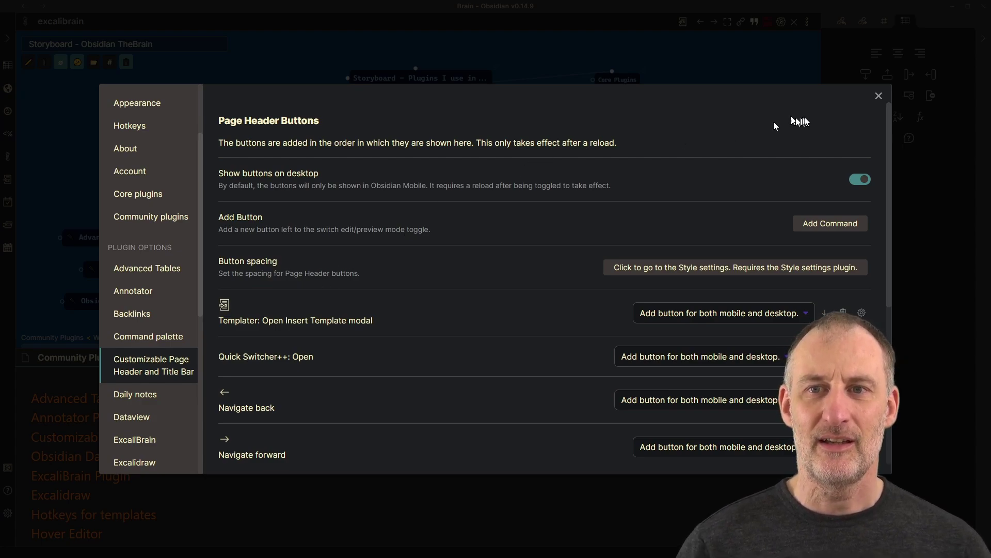
click(879, 97)
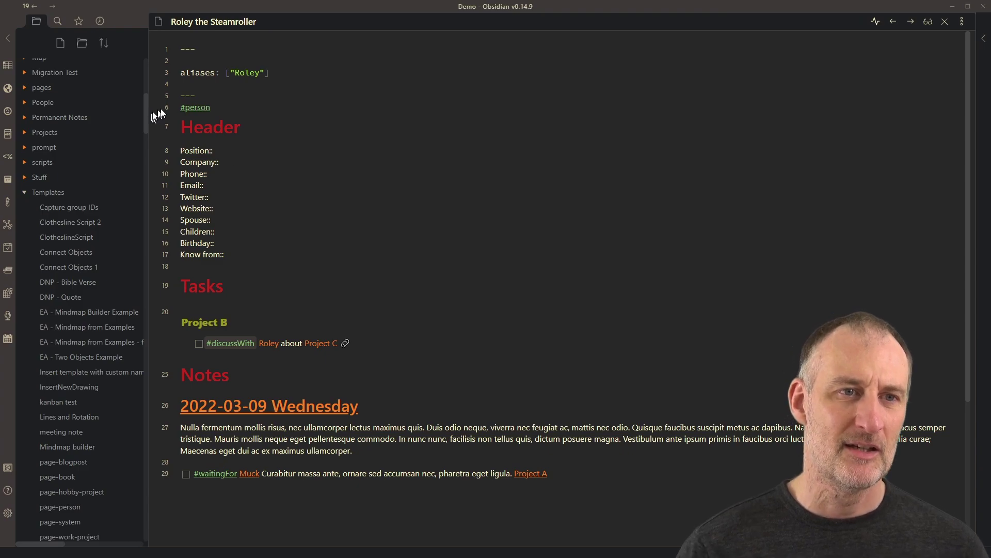
click(7, 38)
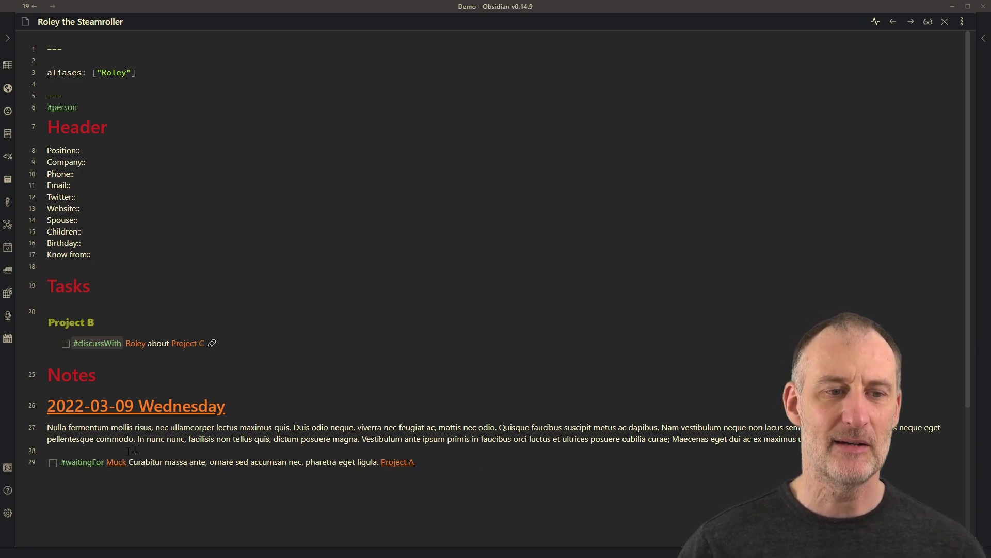
click(122, 461)
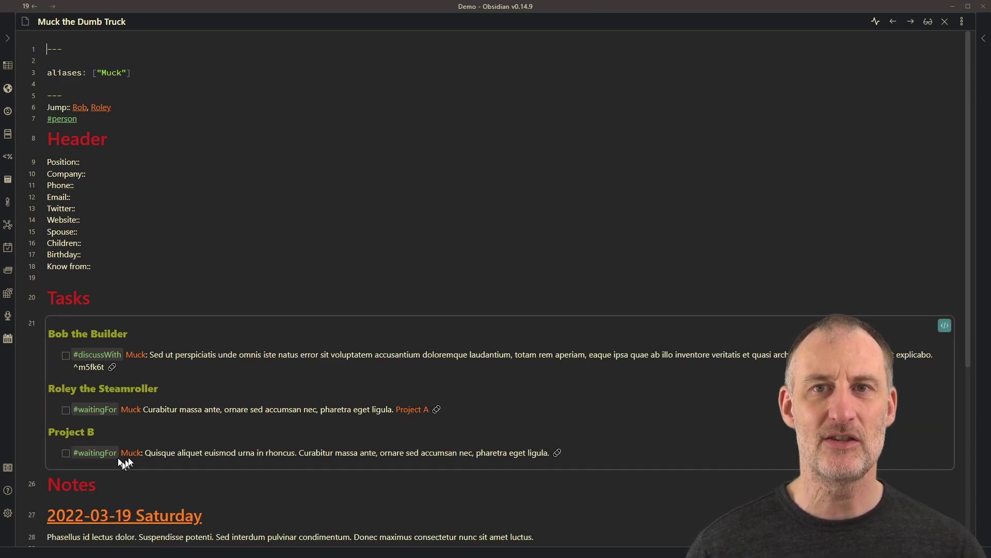
scroll(209, 267, down, 1)
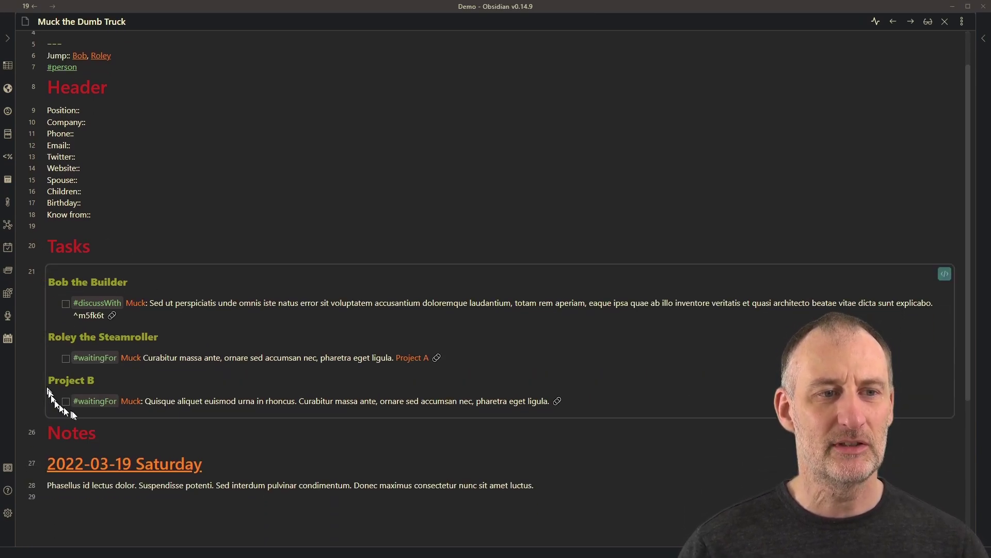
click(171, 235)
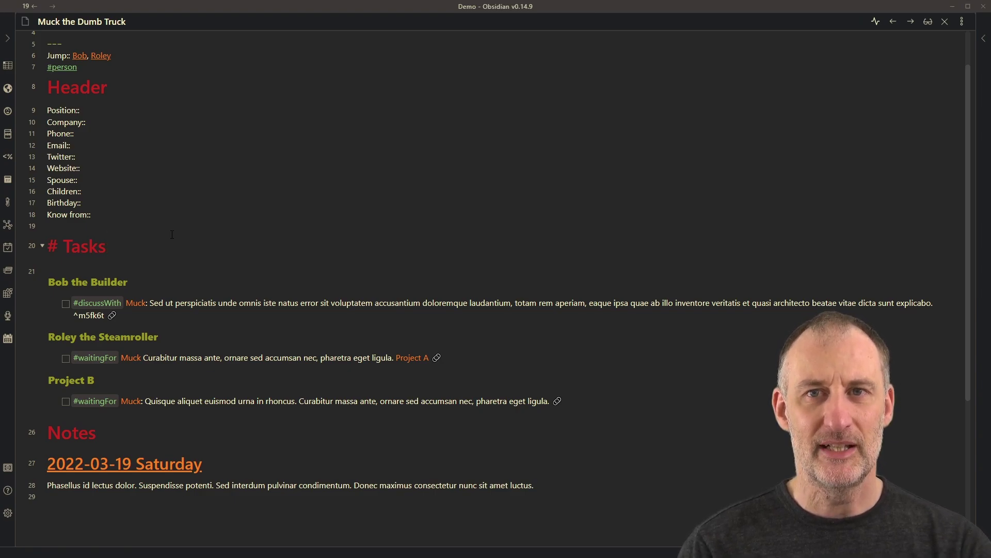
key(Down)
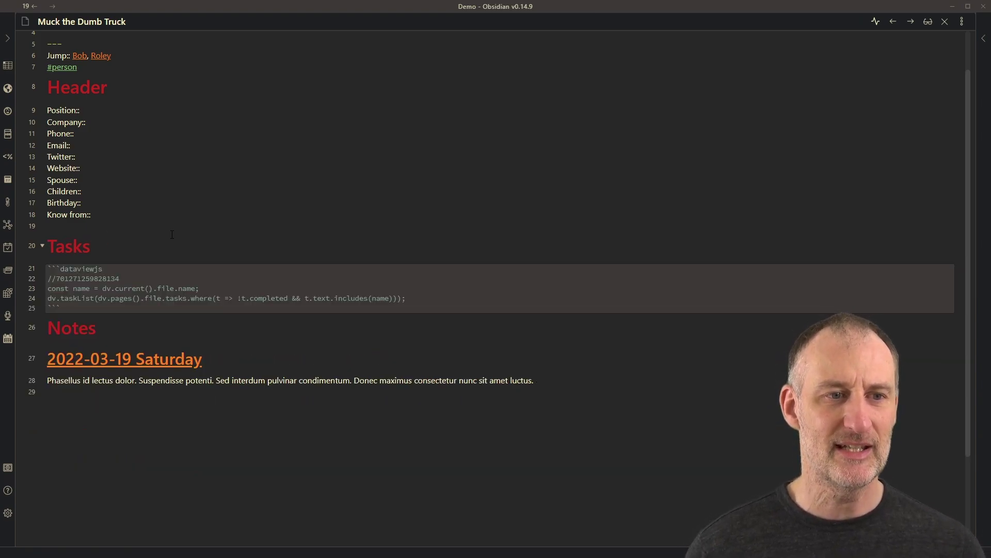
double_click(184, 299)
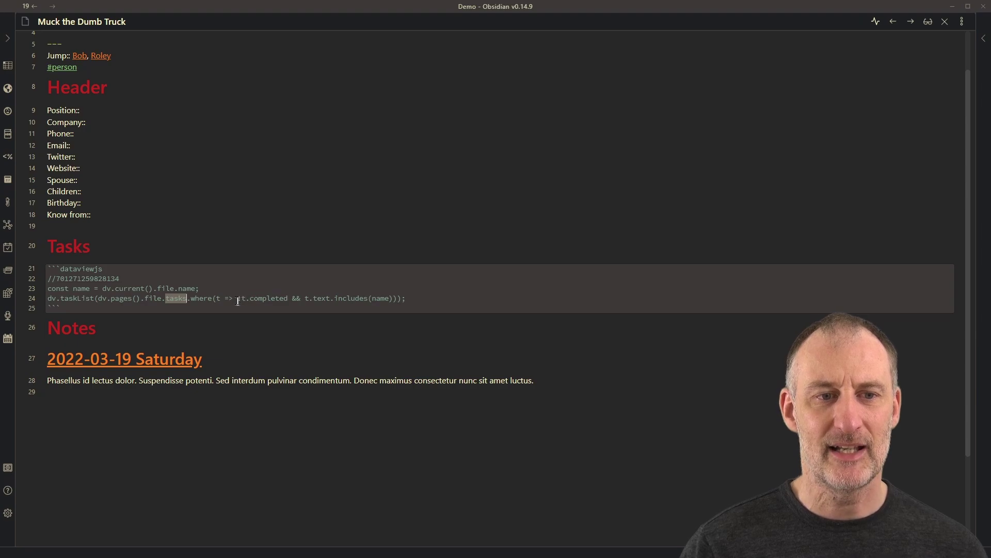
drag(238, 299, 337, 299)
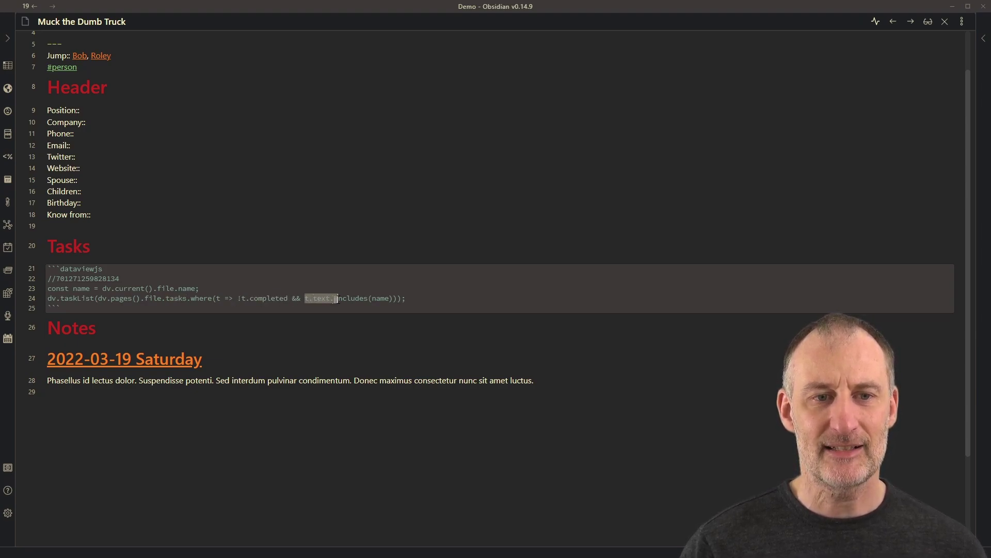
double_click(380, 298)
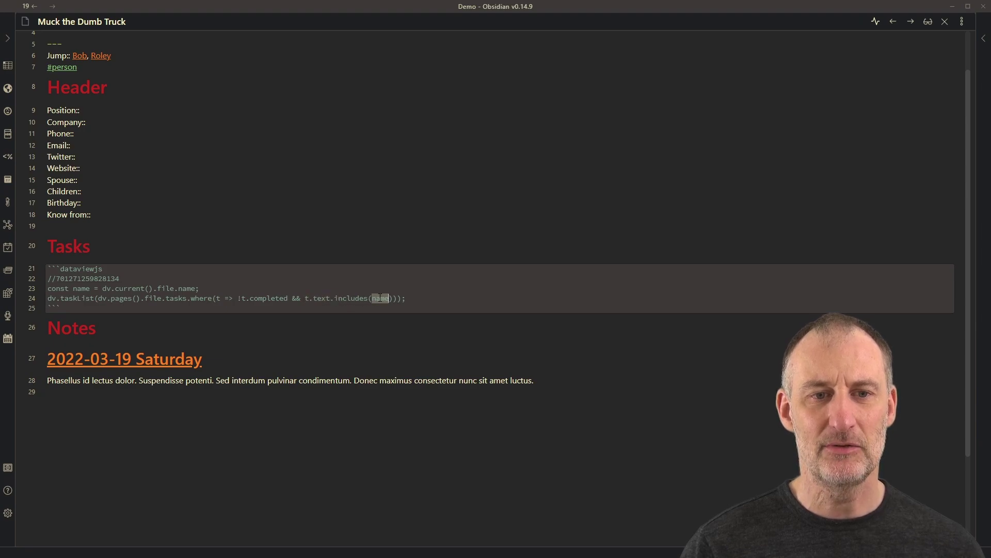
click(37, 25)
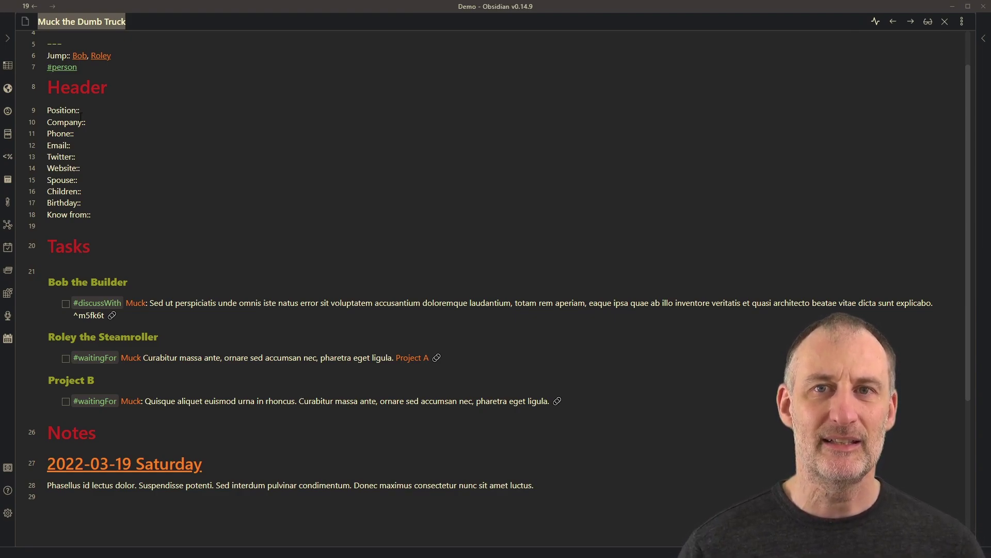
Follow the Project A link in Muck's rendered task list
click(411, 359)
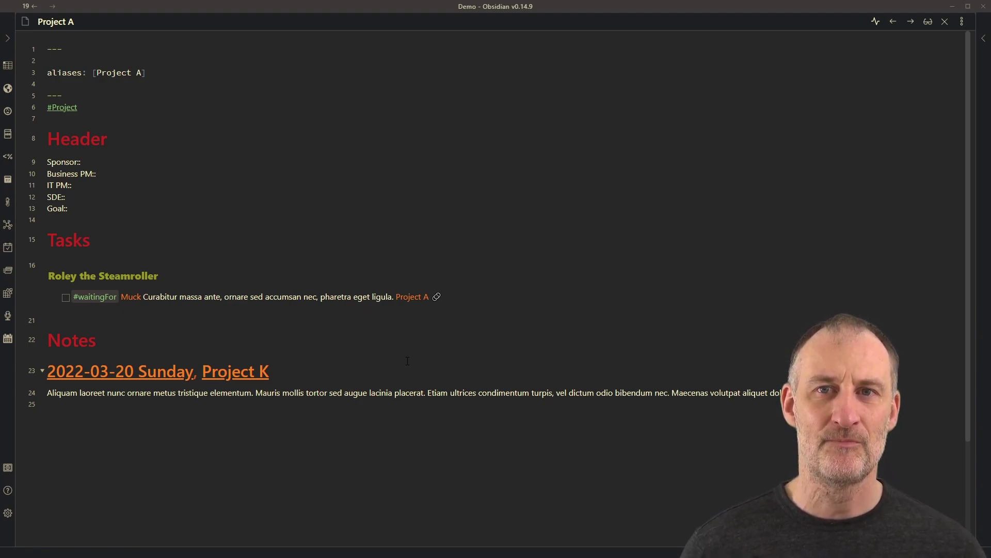
click(952, 5)
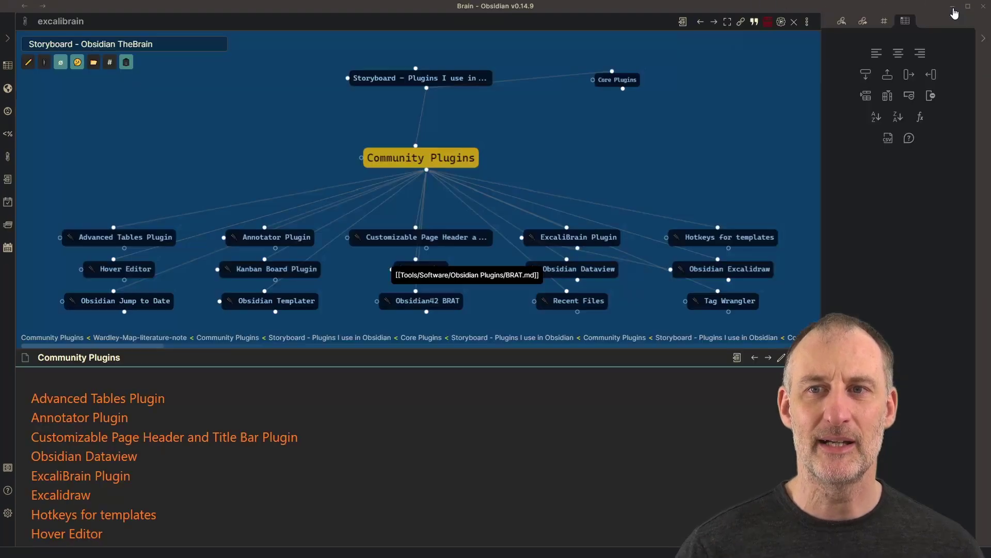
scroll(287, 452, down, 1)
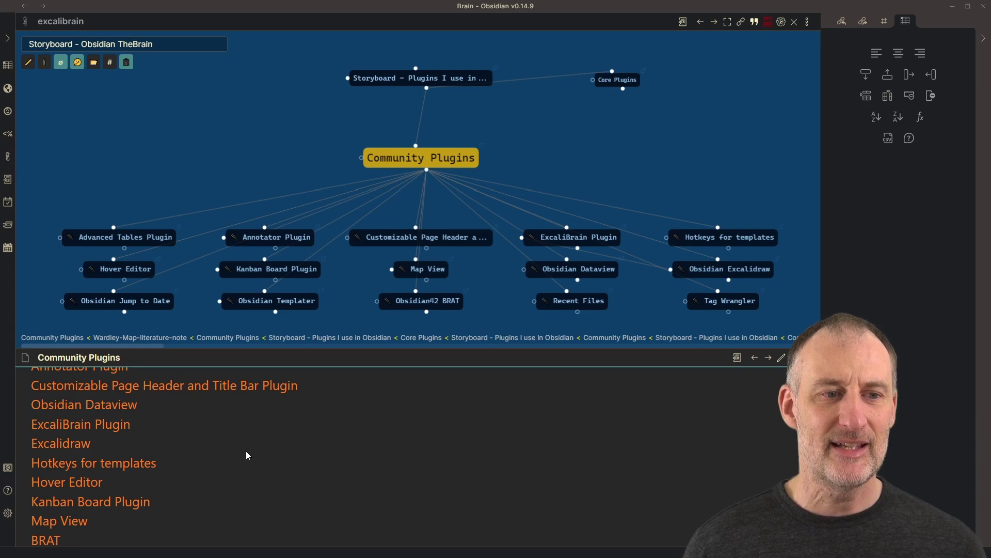
click(122, 425)
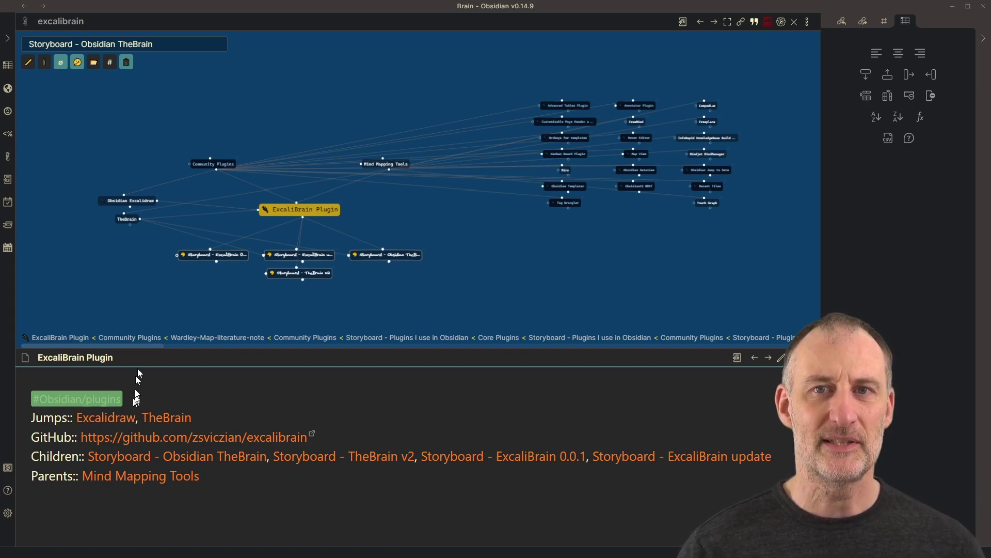
click(148, 339)
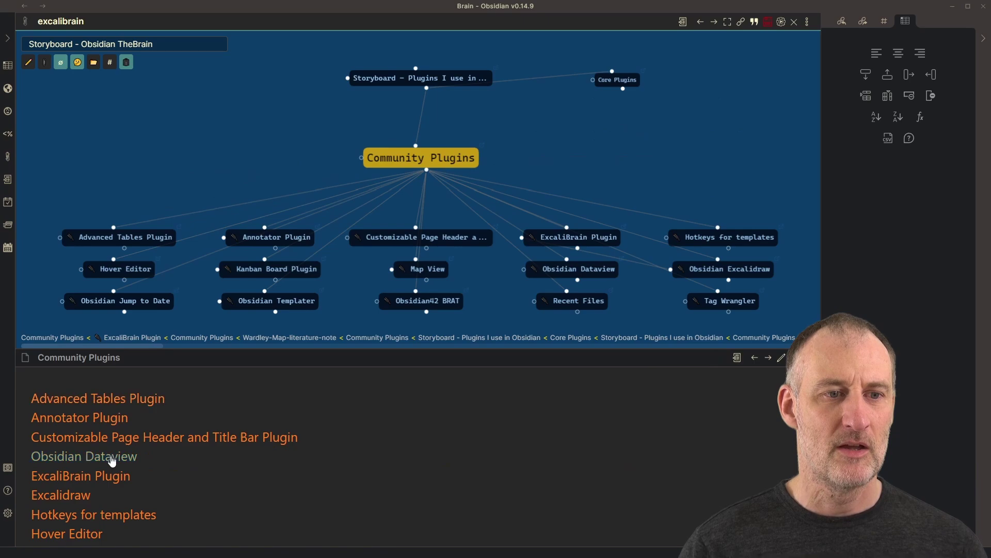
scroll(78, 499, down, 2)
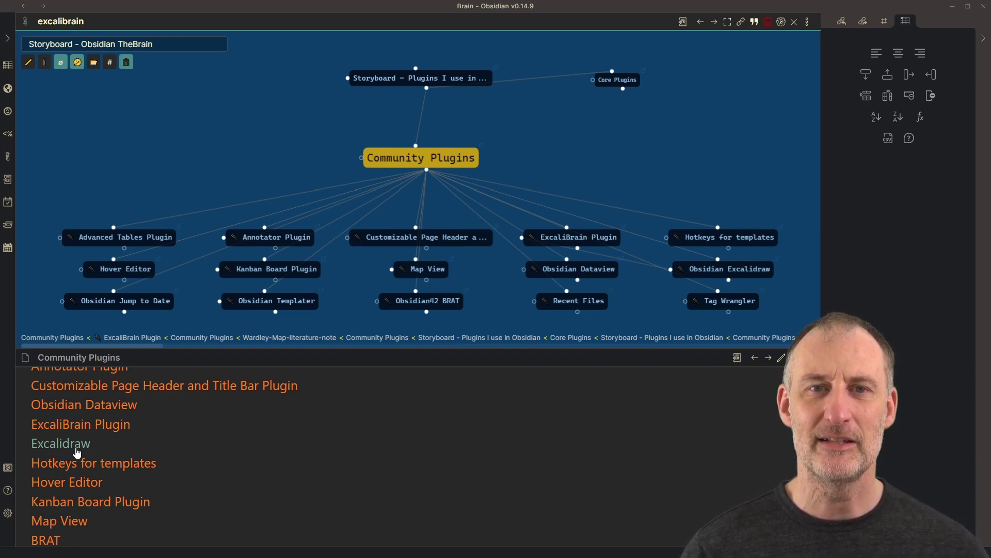
click(125, 469)
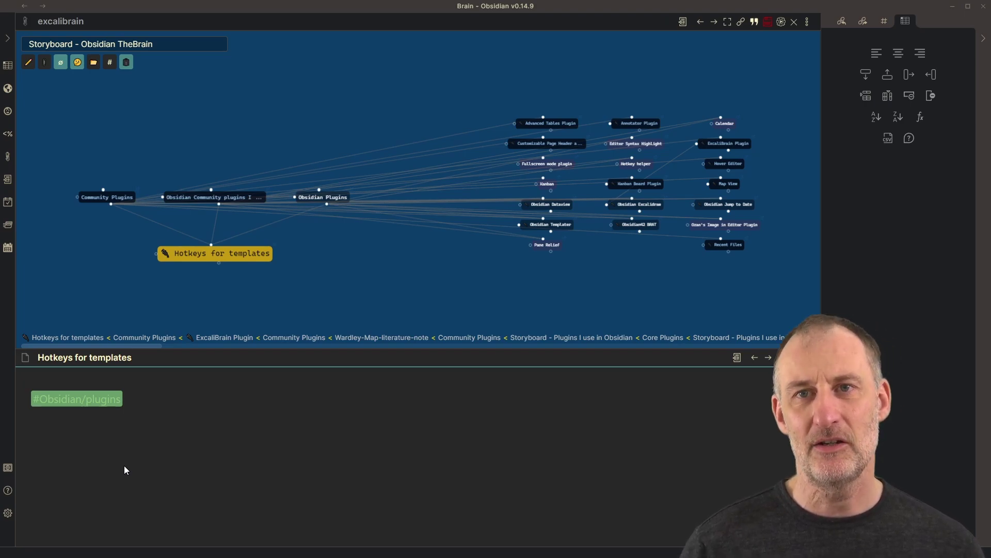
key(alt+Tab)
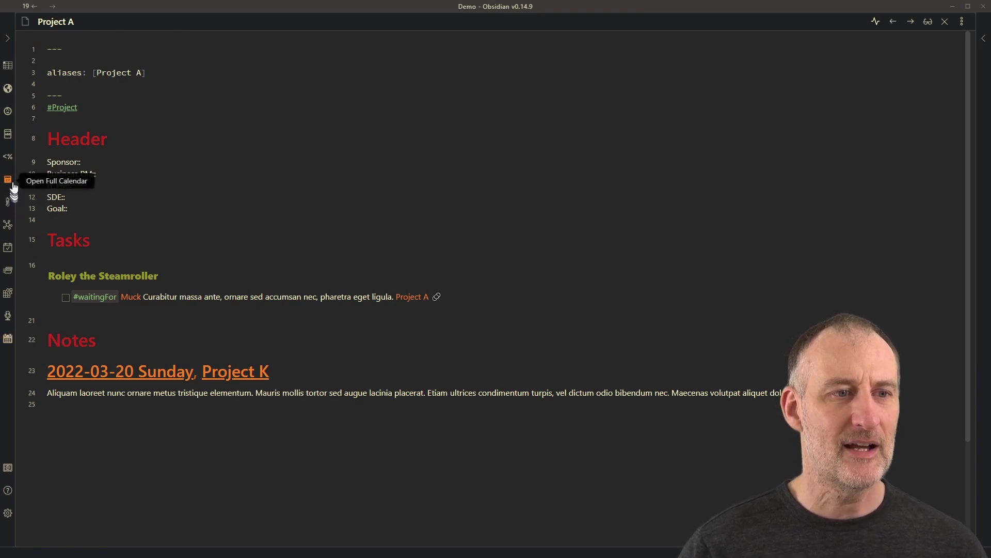
In today's daily note, link Muck the Dumb Truck under Work and follow the link
click(7, 249)
click(186, 356)
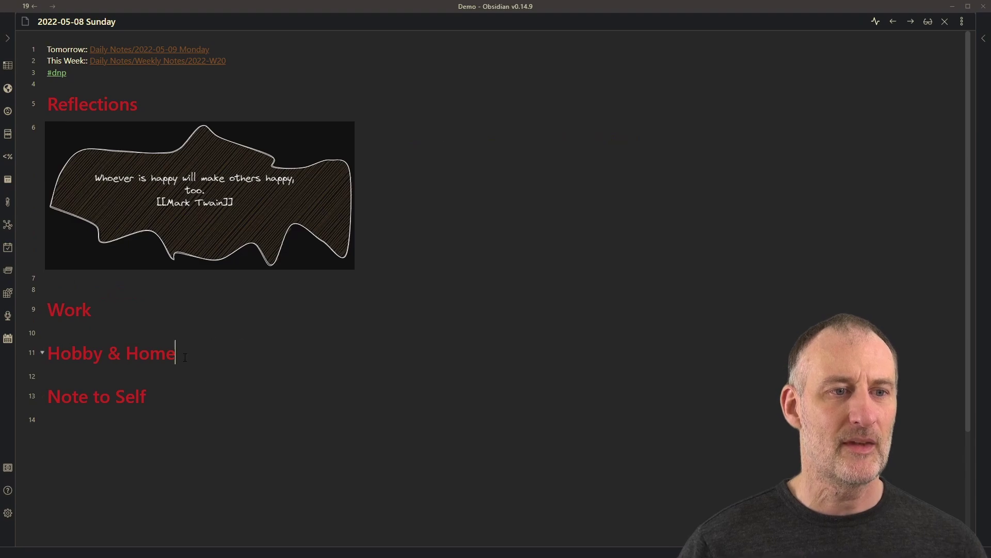
key(Up)
key(Up)
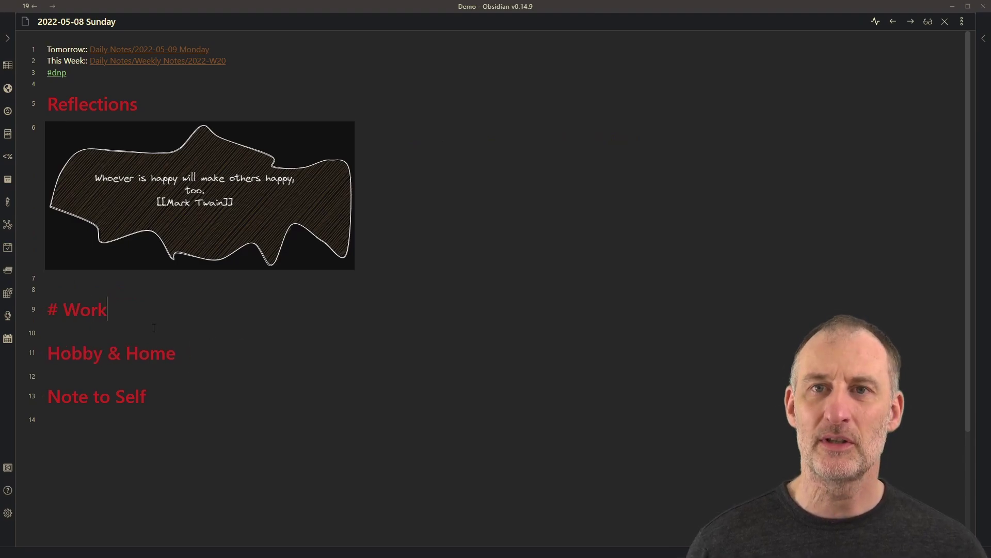
key(Down)
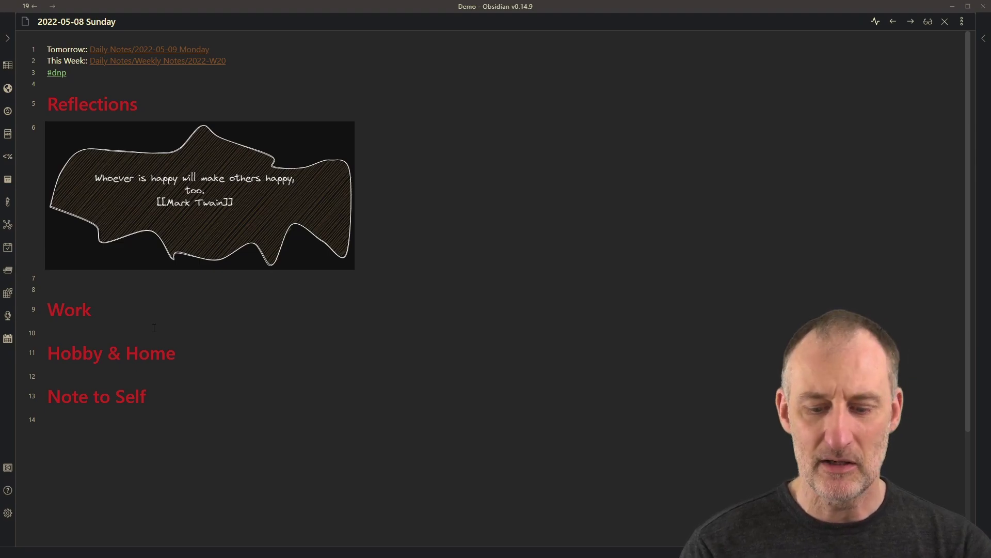
text([[muc)
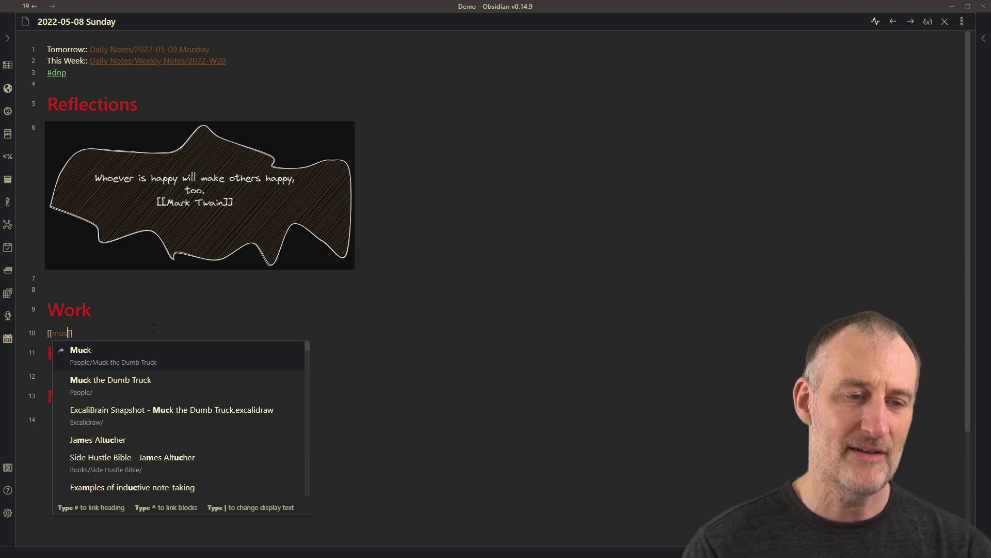
key(Return)
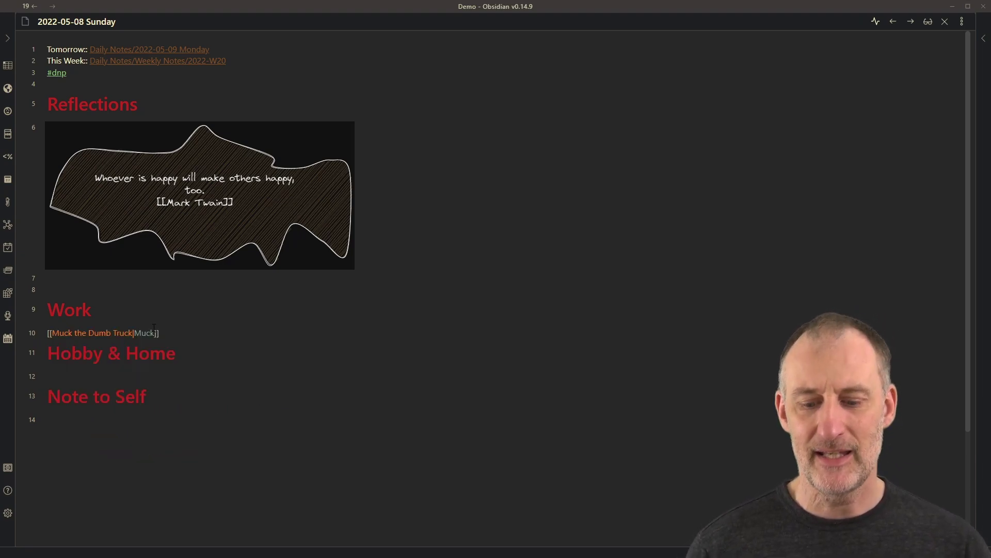
key(ctrl)
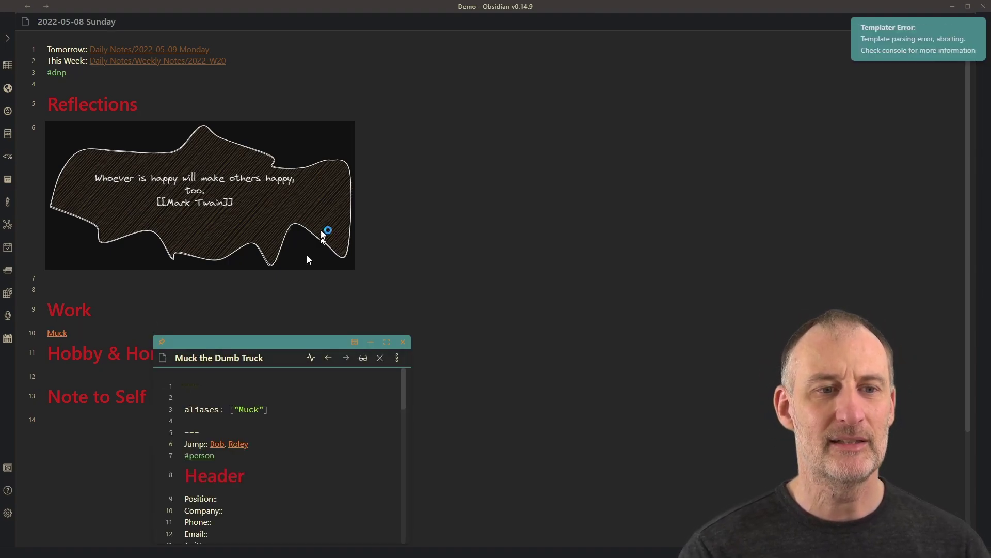
click(403, 342)
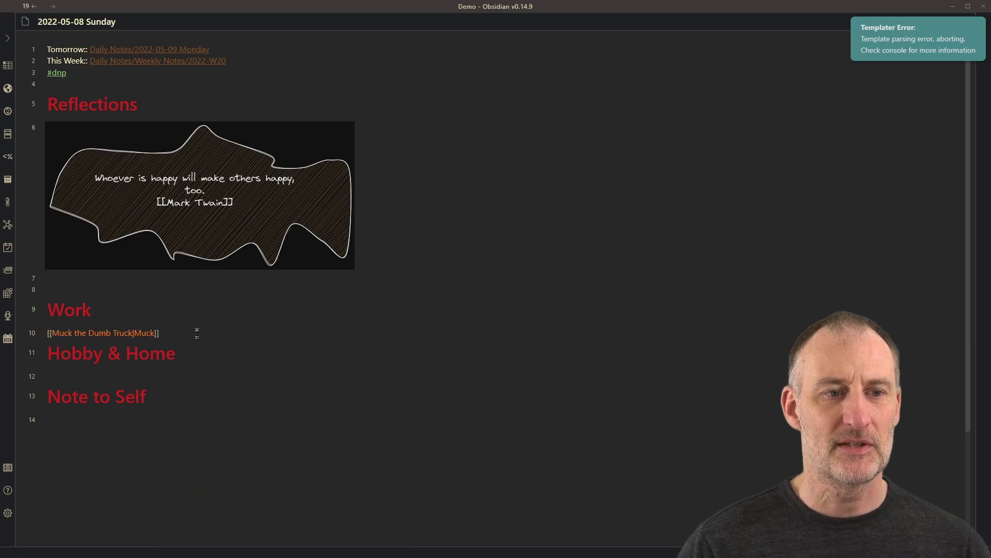
key(alt+Return)
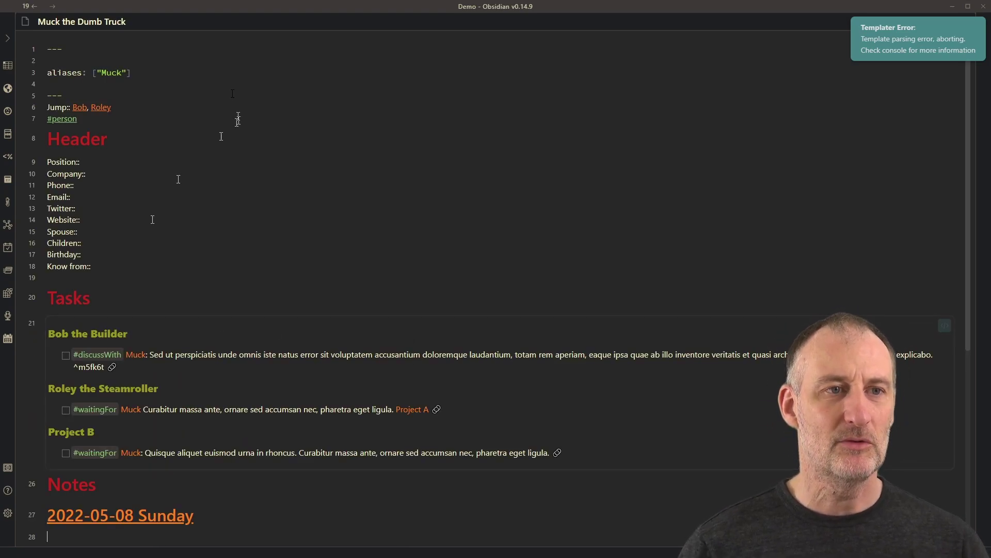
Write 'I can take notes' under today's date in Muck's note
scroll(108, 49, down, 2)
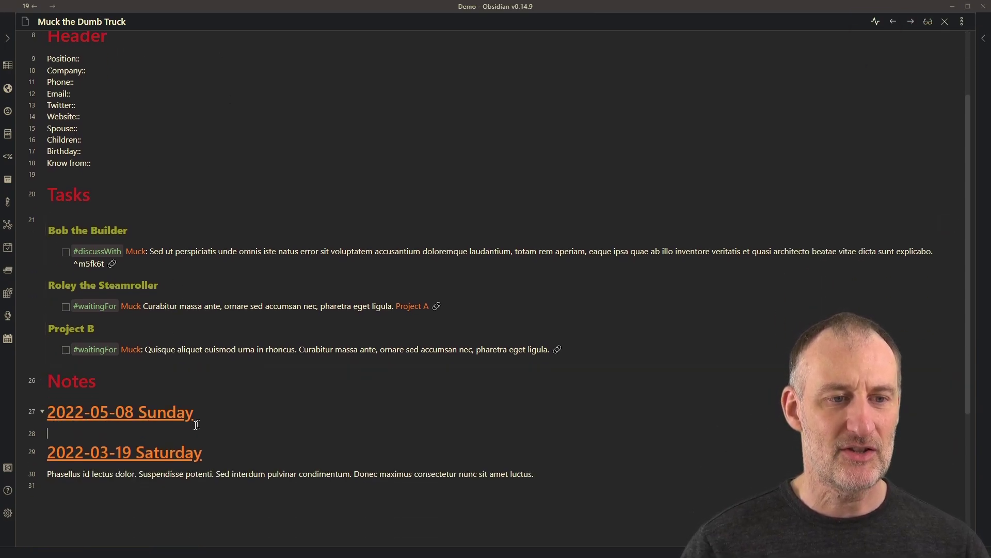
text(I can take note)
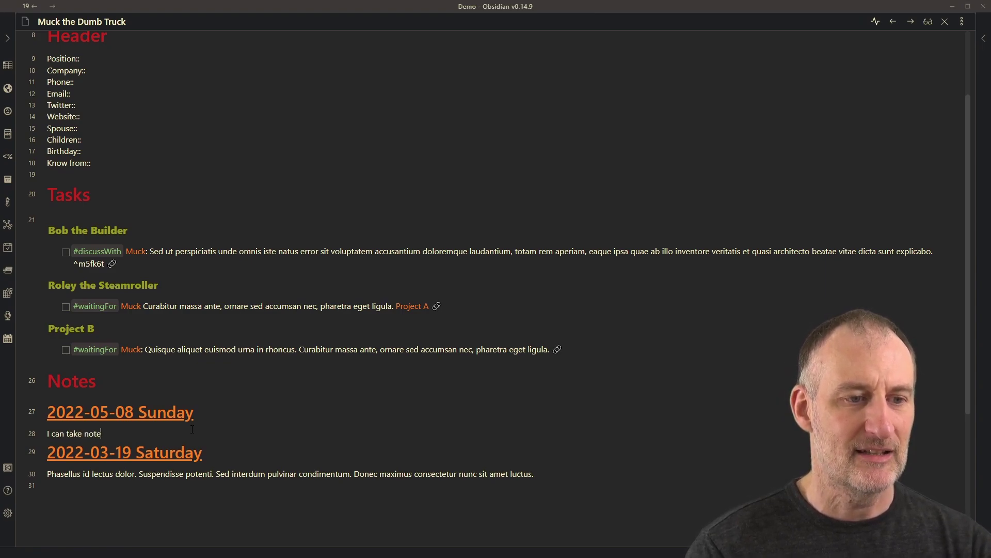
text(s)
key(Return)
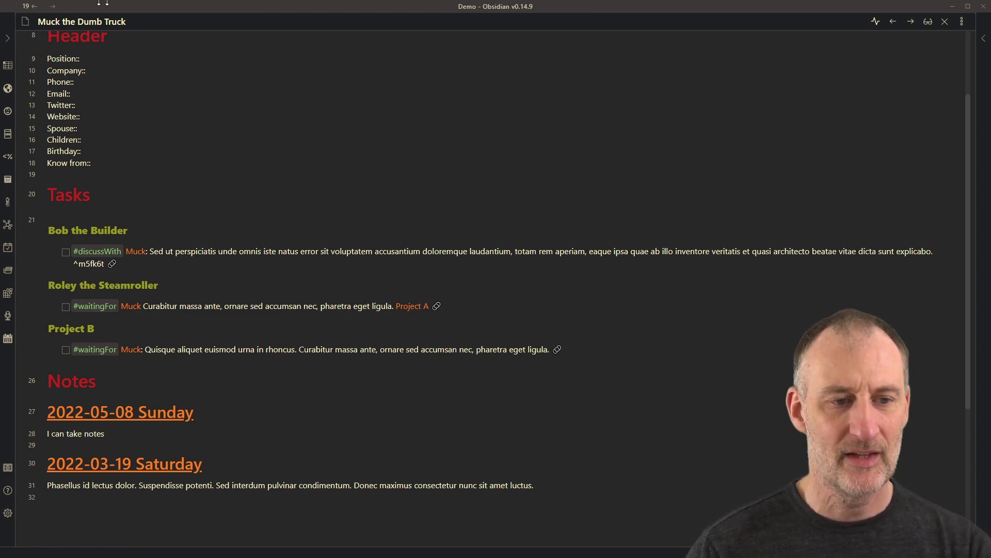
Return to the 2022-05-08 daily note and edit the embedded Muck the Dumb Truck heading
click(34, 6)
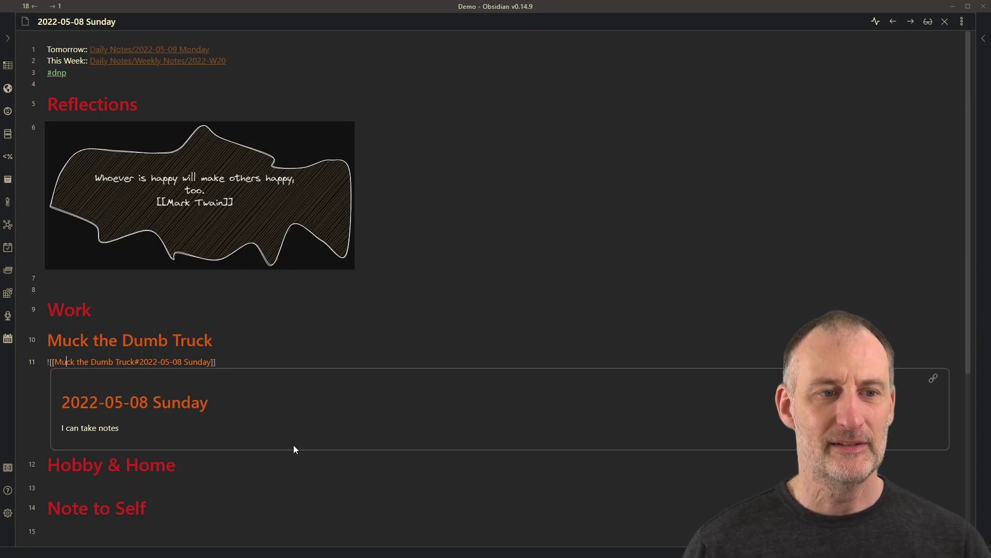
click(299, 342)
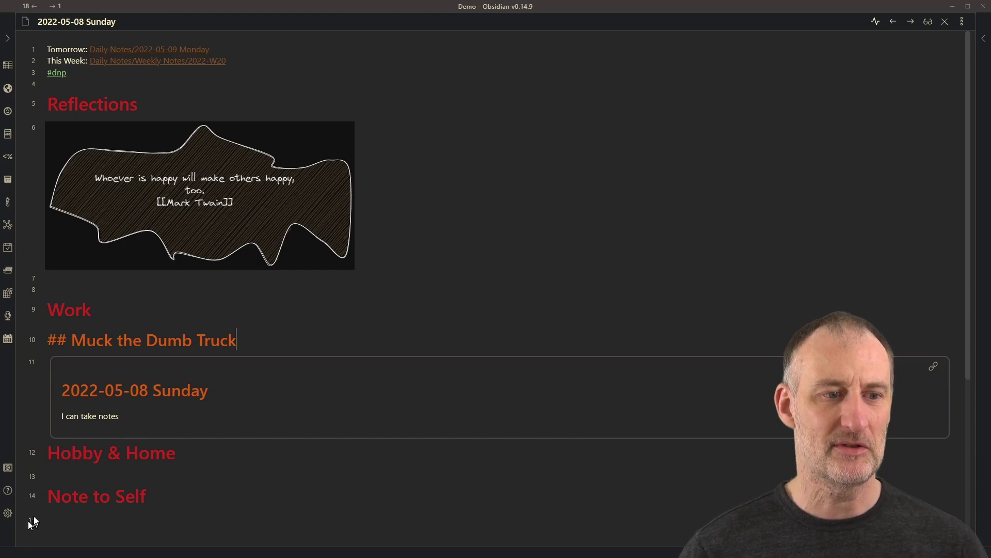
Filter Hotkeys by 'meet' to find the Templater meeting note shortcut, then close Settings
click(8, 513)
scroll(151, 316, down, 3)
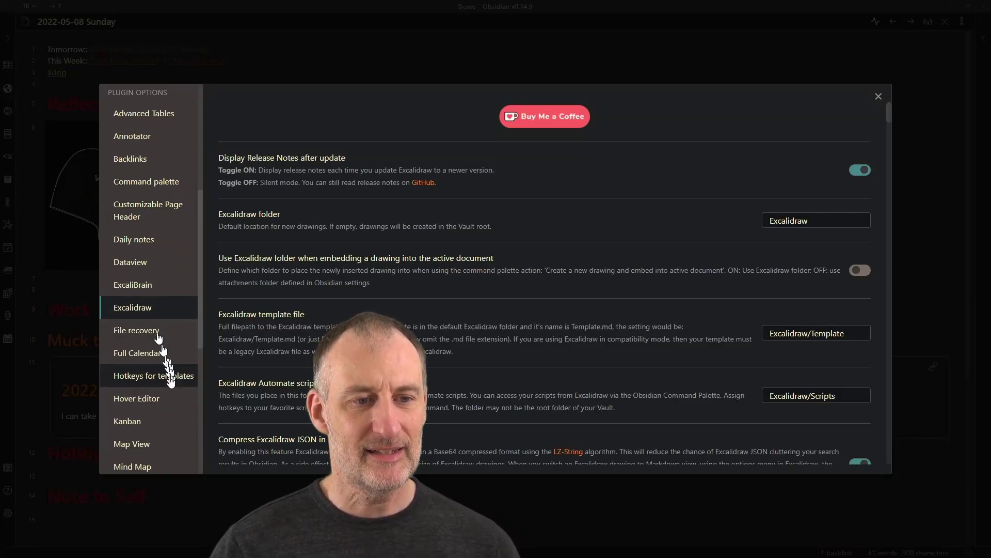
click(172, 380)
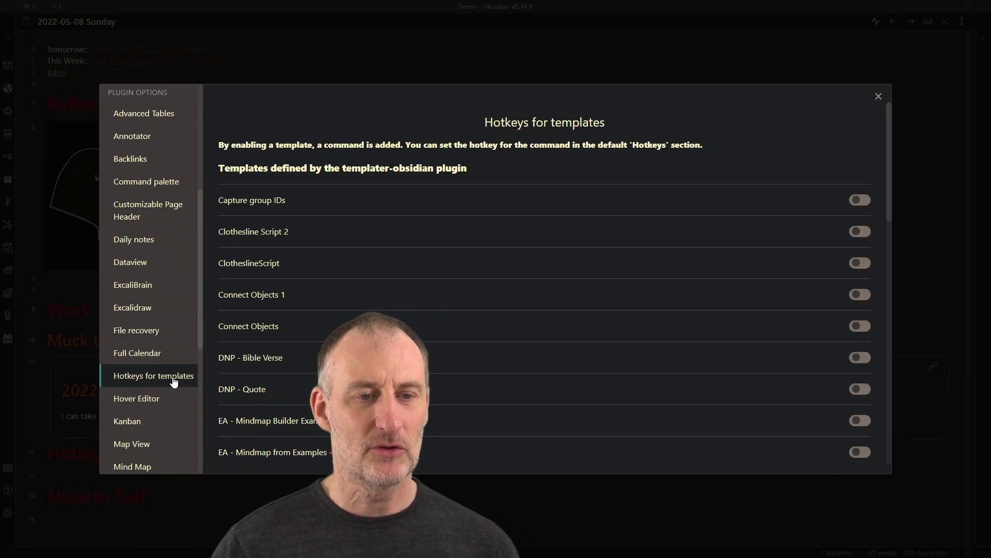
scroll(520, 199, down, 4)
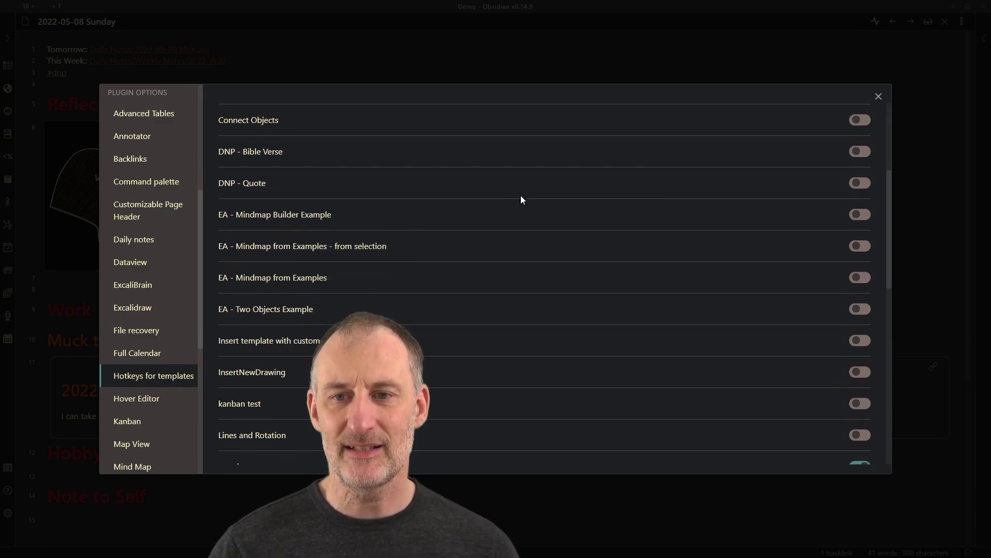
scroll(520, 196, down, 2)
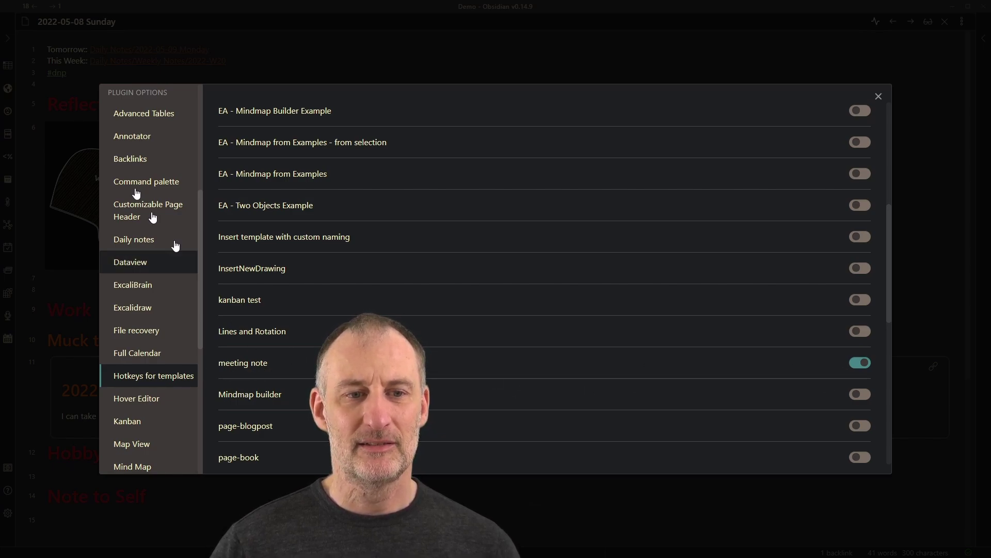
scroll(140, 186, up, 5)
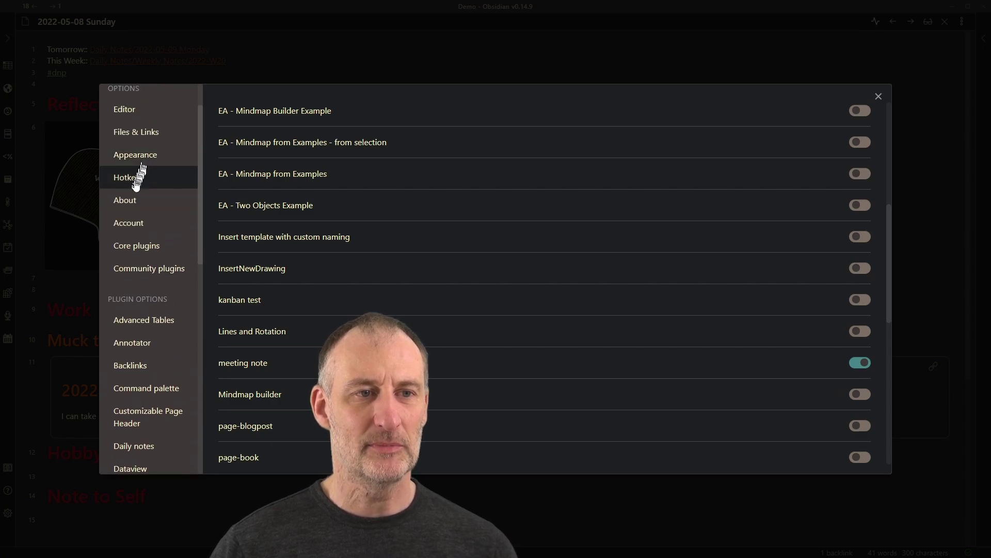
click(137, 178)
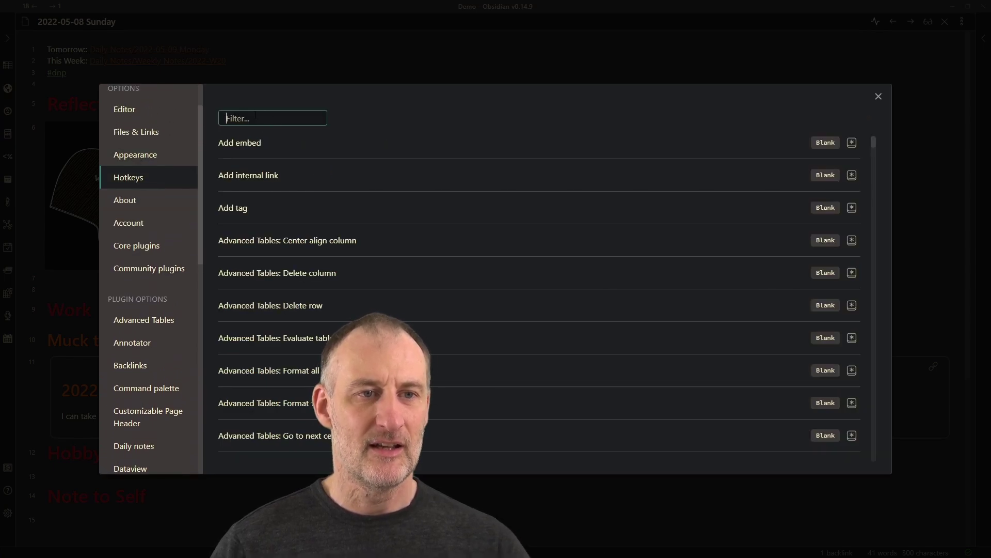
text(meet)
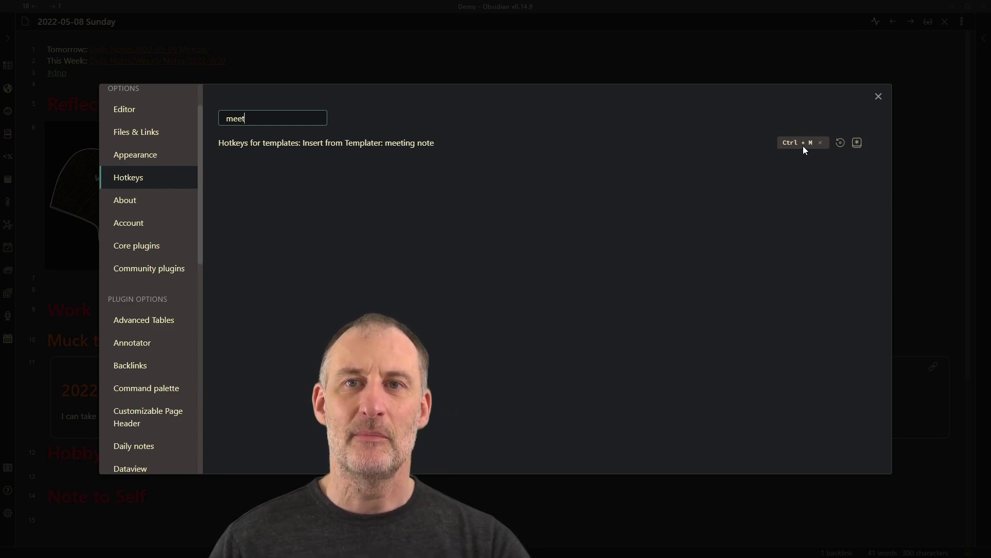
click(881, 96)
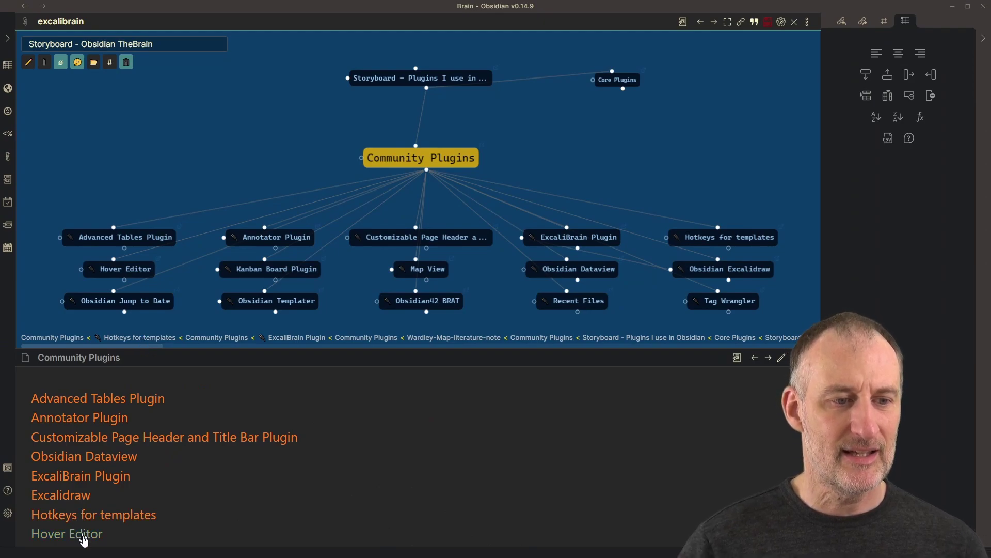
Collapse the right sidebar so the graph and note span the window, and open the ExcaliBrain pane's options
scroll(85, 527, down, 2)
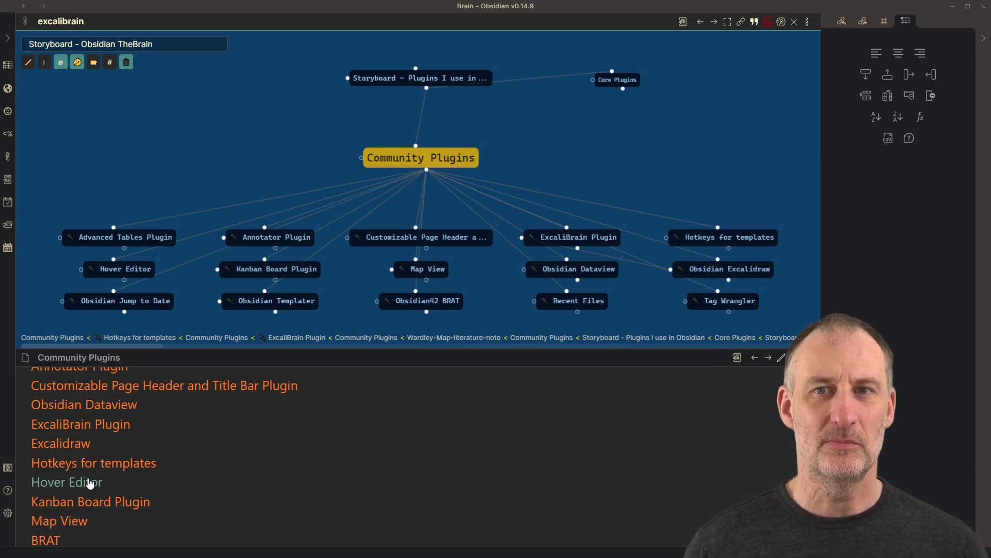
click(984, 40)
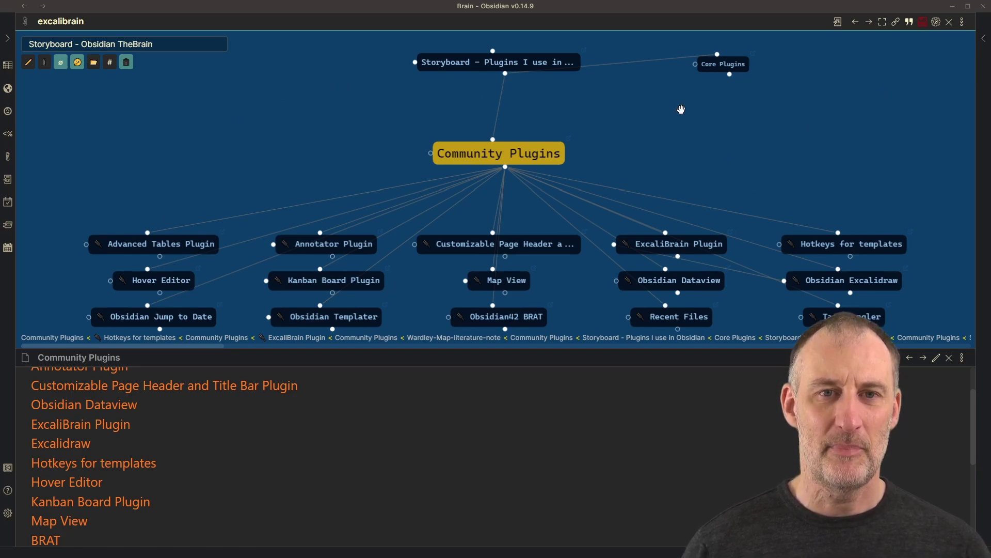
click(962, 23)
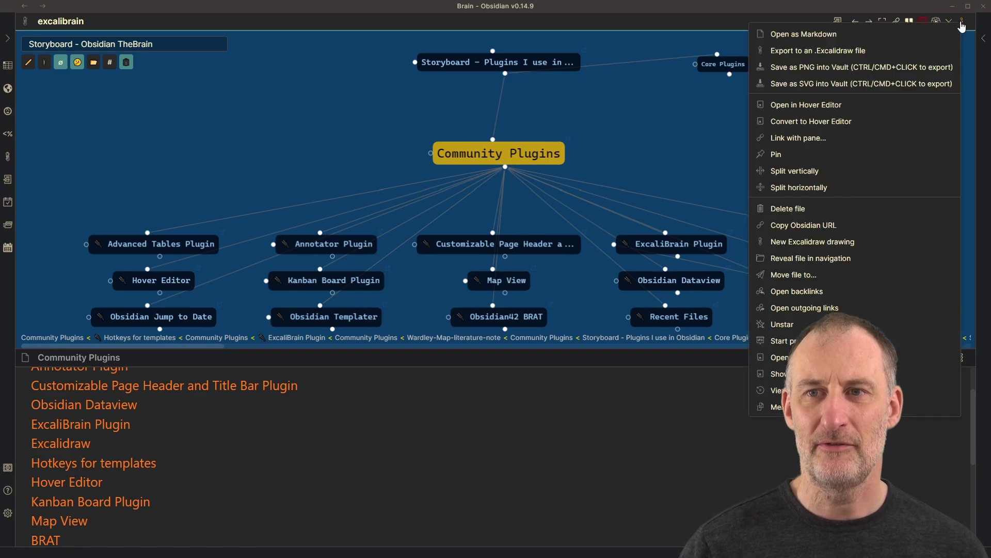
Convert the ExcaliBrain pane to a Hover Editor window, then move, enlarge, minimize, maximize and restore it
click(861, 124)
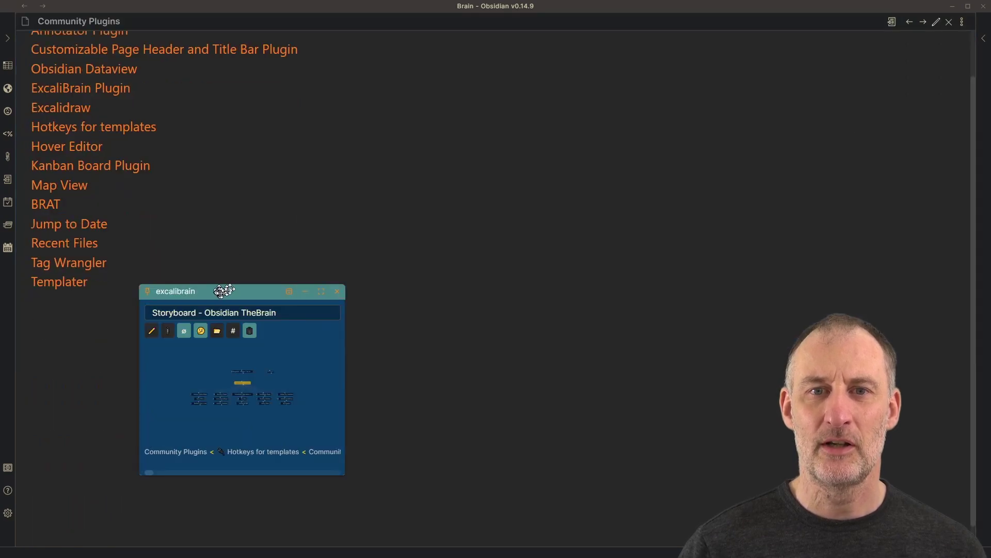
drag(221, 287, 382, 56)
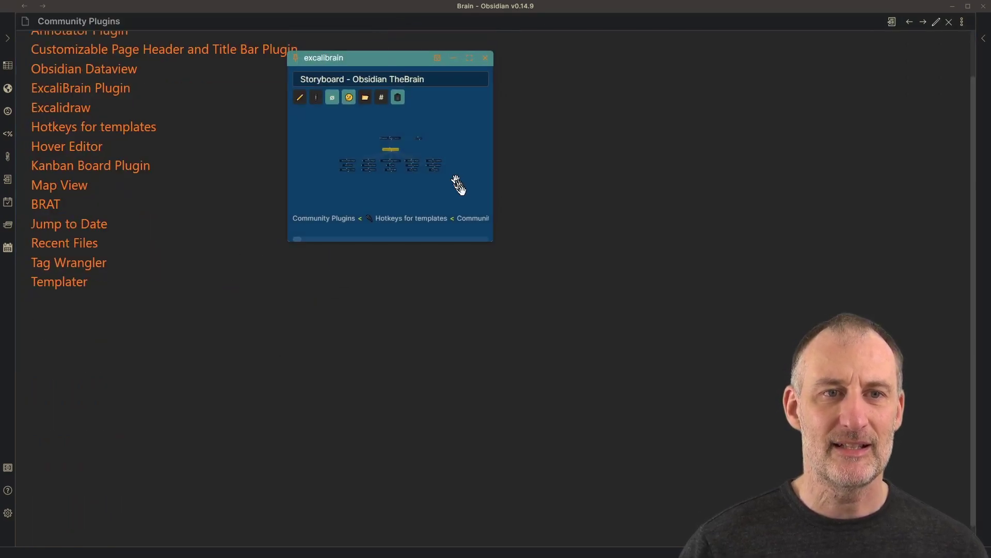
drag(490, 238, 946, 536)
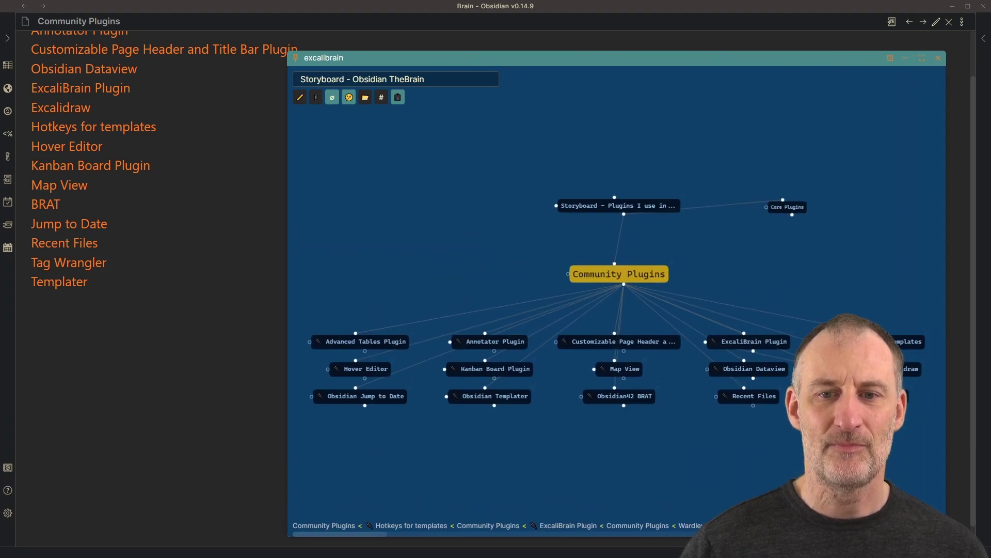
click(907, 59)
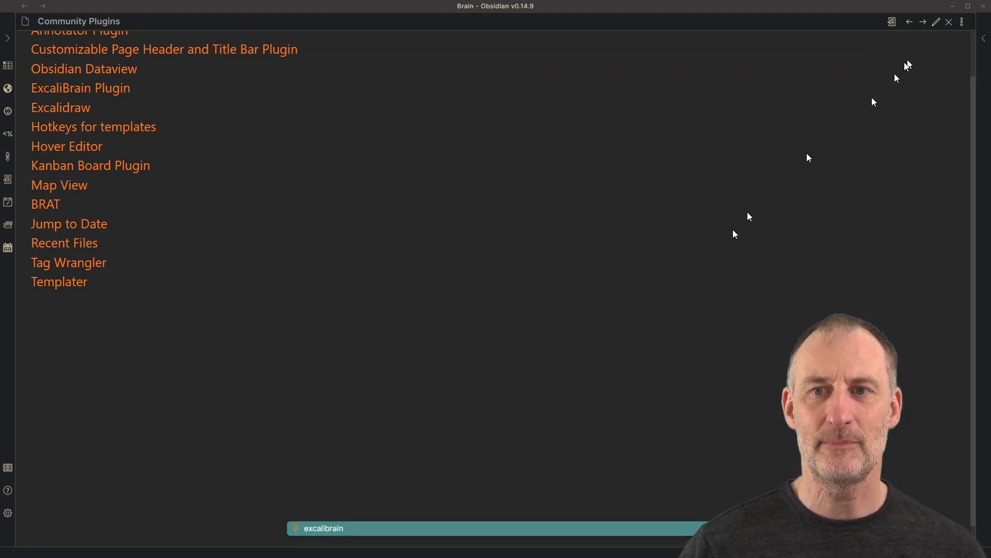
click(907, 528)
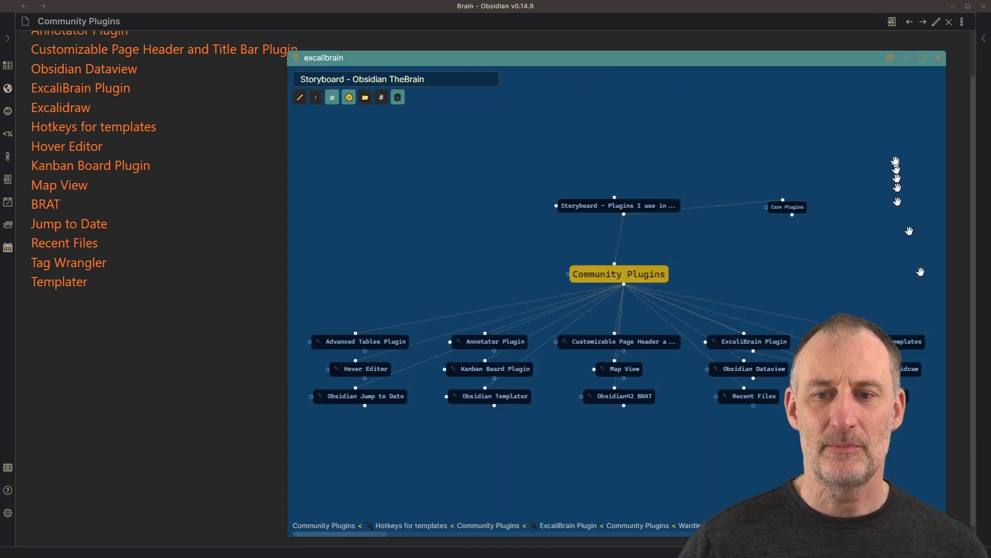
click(924, 59)
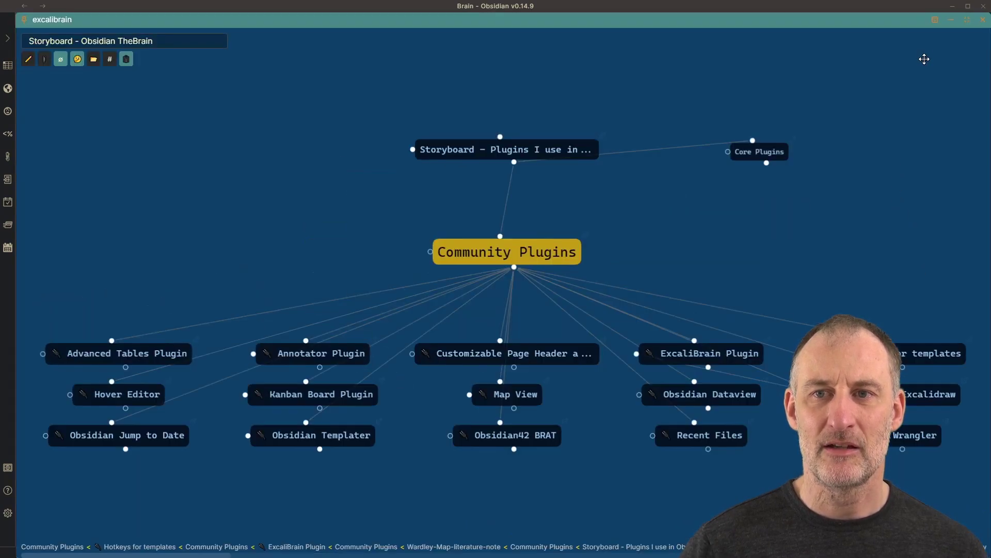
click(968, 20)
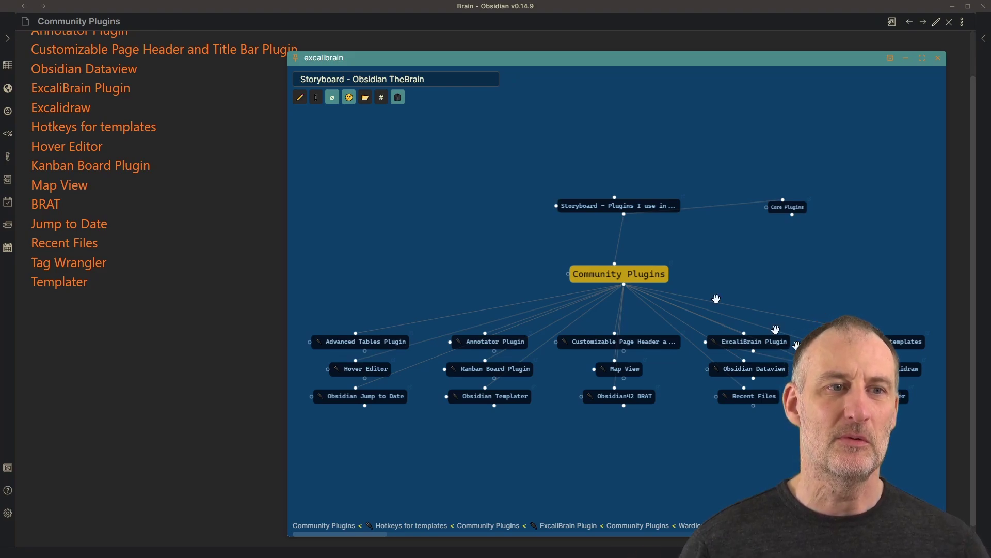
Preview the Advanced Tables Plugin note, move it lower, and switch it to editing view to inspect its table
scroll(119, 297, up, 2)
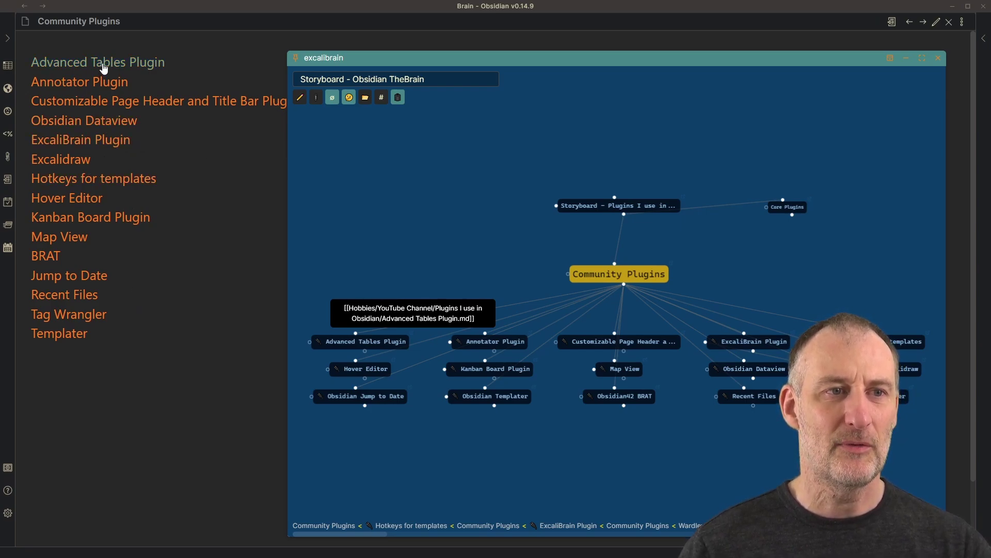
mouse_move(104, 67)
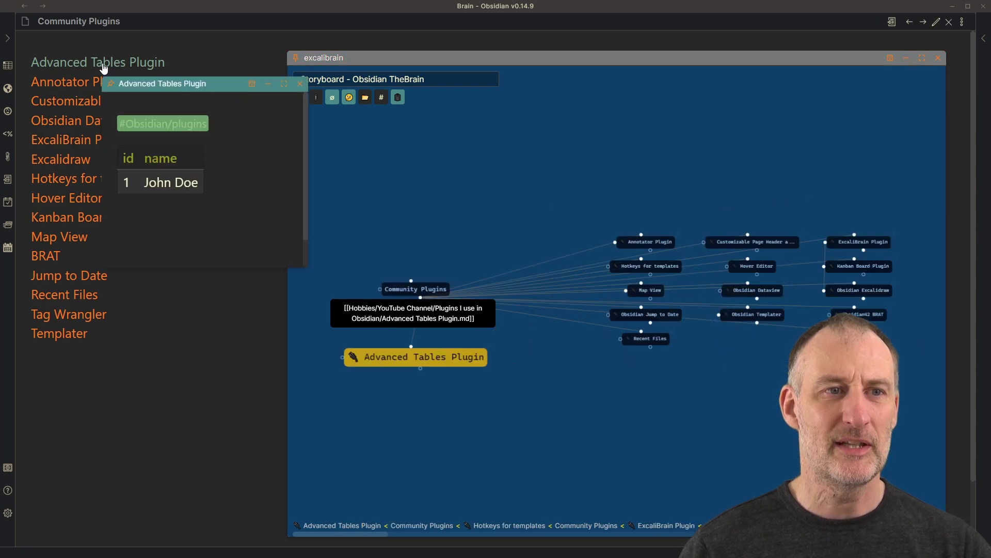
drag(163, 84, 122, 311)
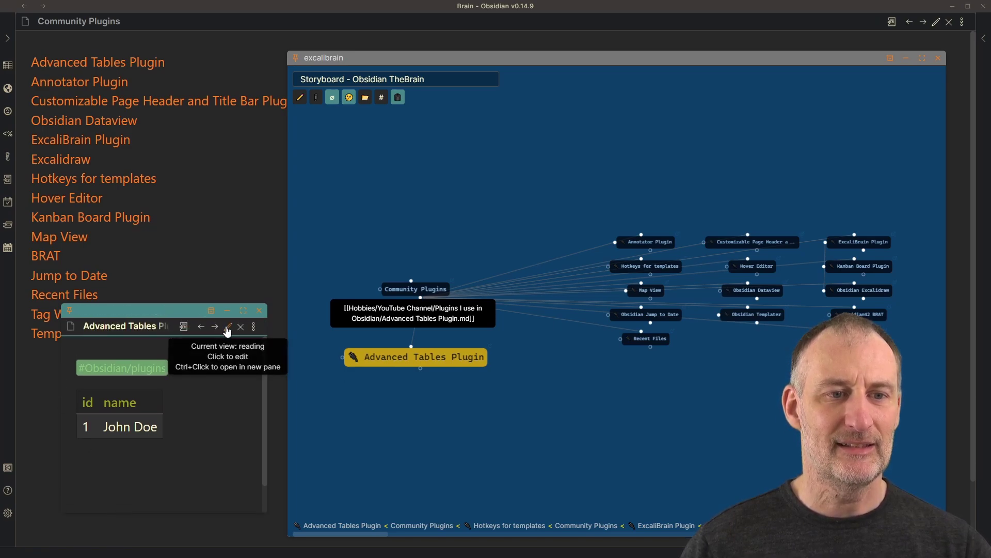
click(226, 326)
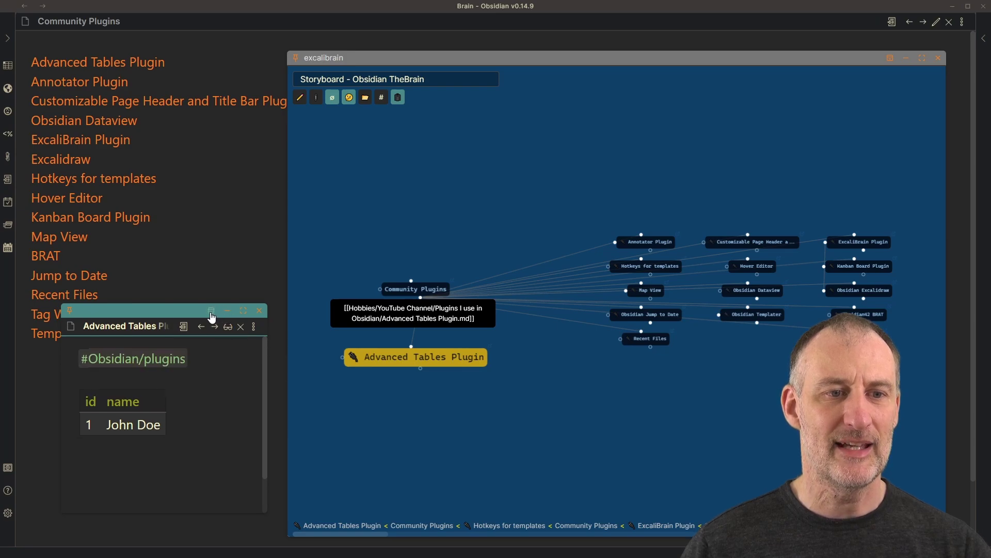
key(Down)
key(Down)
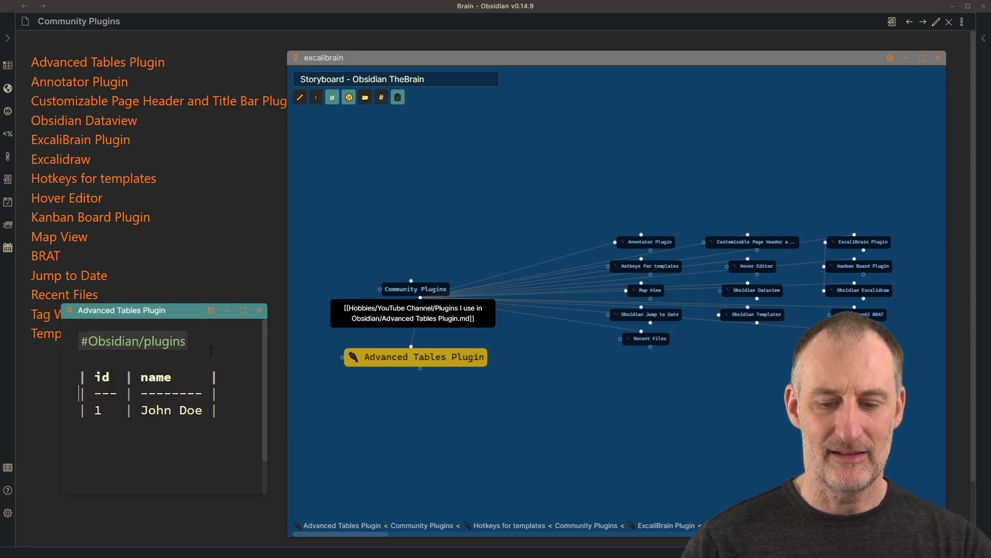
key(Up)
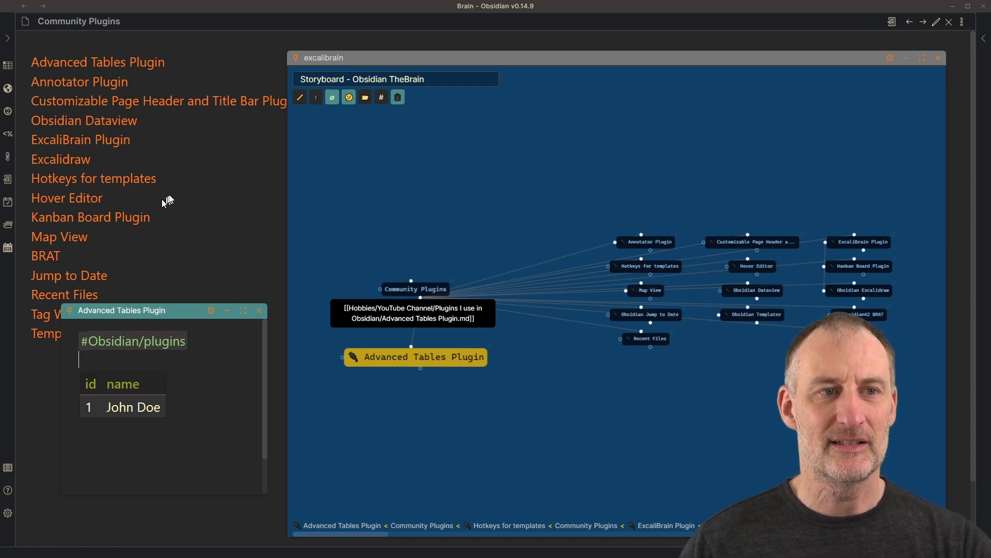
Close the Advanced Tables preview, open the Kanban Board Plugin note, and centre the graph on YouTube Channel MOC
click(259, 312)
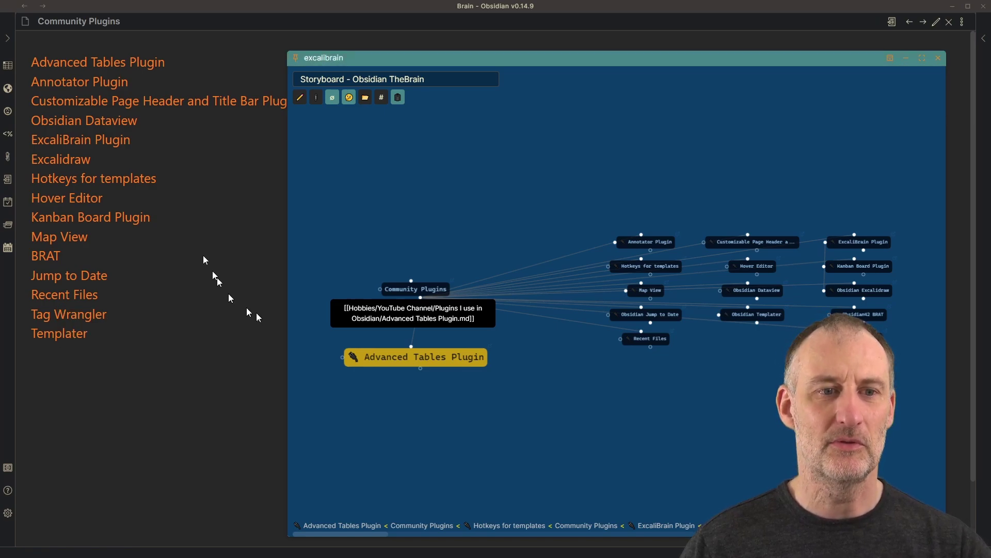
click(97, 220)
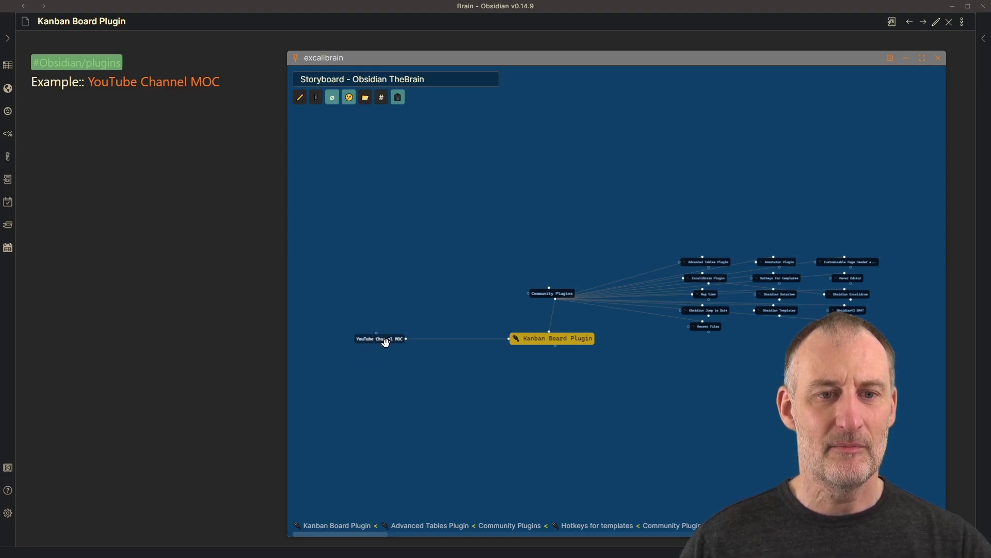
scroll(389, 346, up, 5)
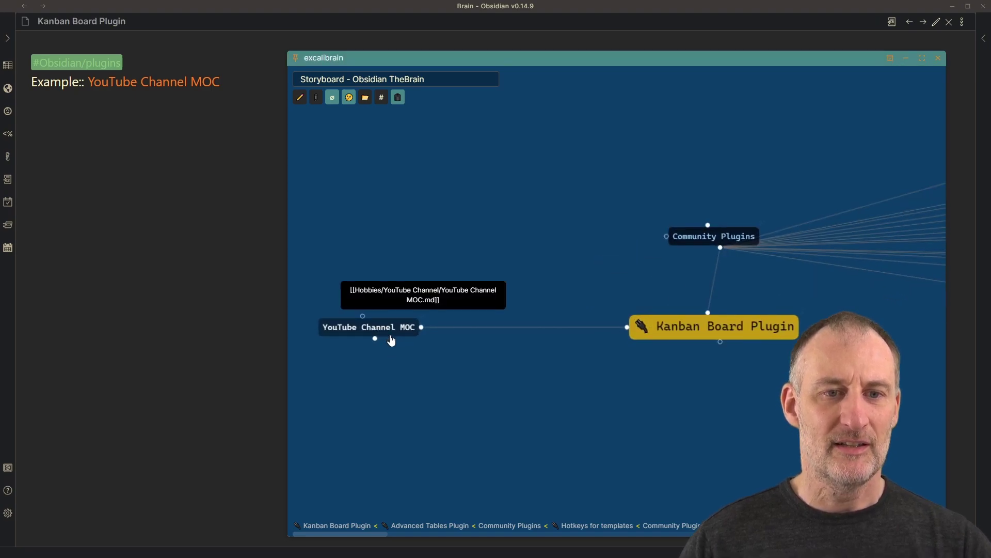
click(418, 325)
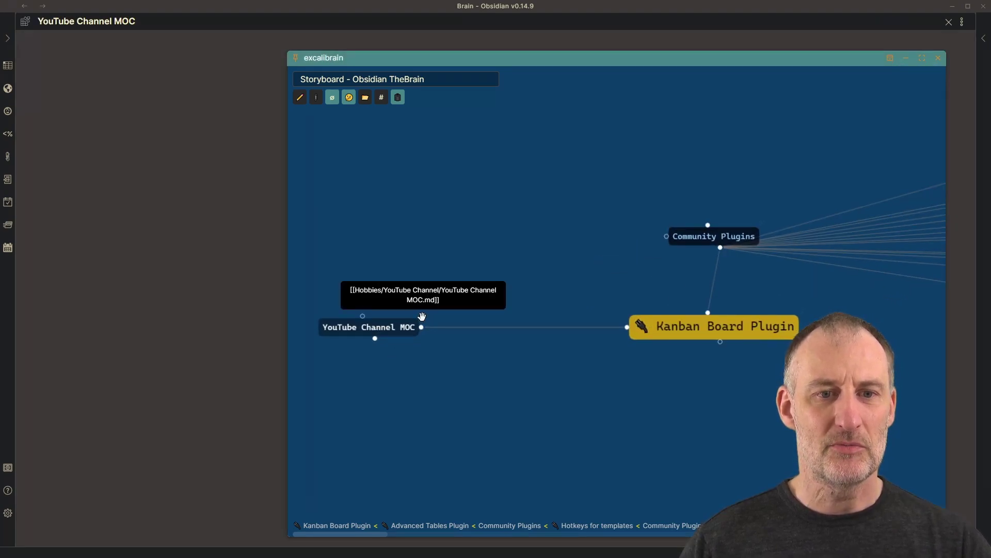
With the graph minimized, drag the 'Obsidian Plugins I use every day' card from Editing to Recording, then restore the graph
click(906, 59)
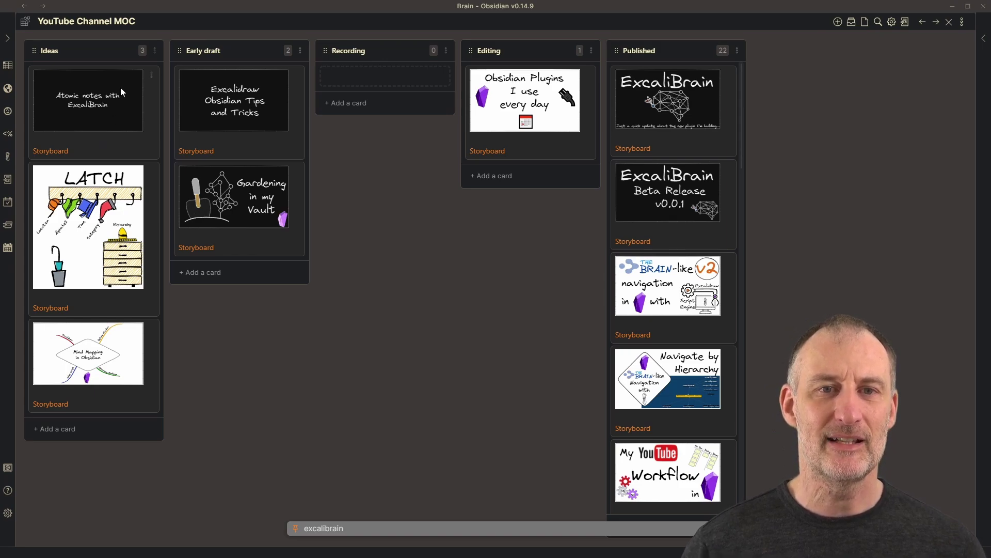
drag(516, 98, 446, 176)
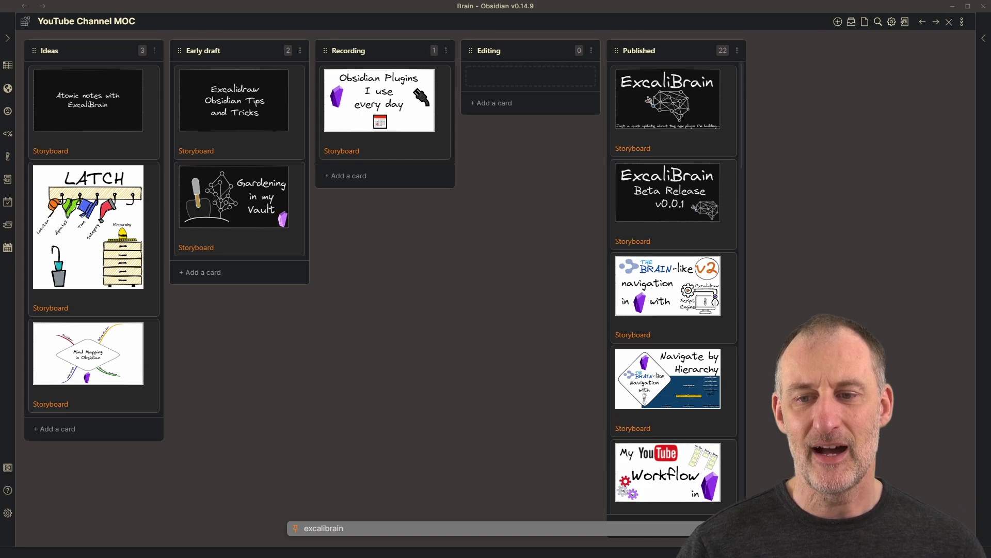
click(324, 528)
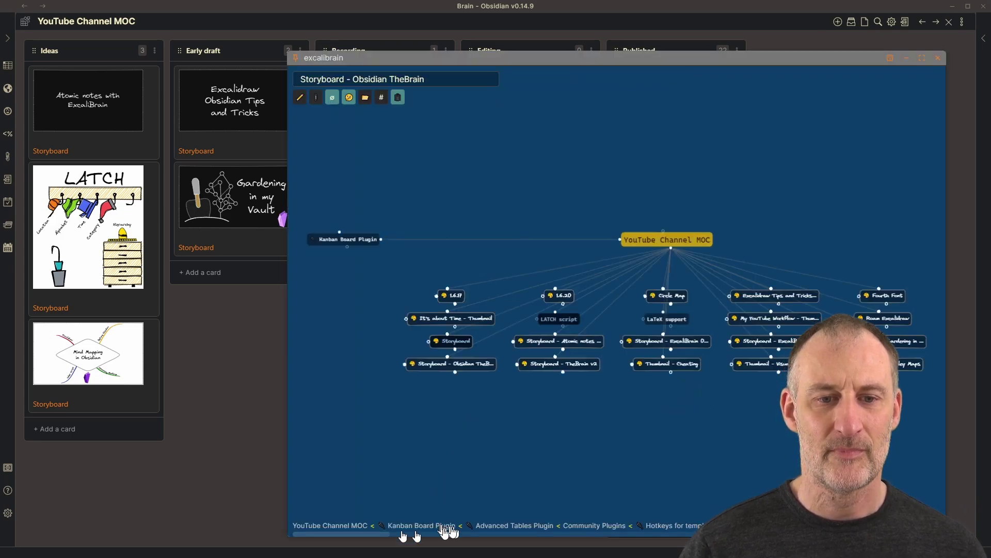
Return to the Community Plugins note and launch Map View from the command palette
click(591, 526)
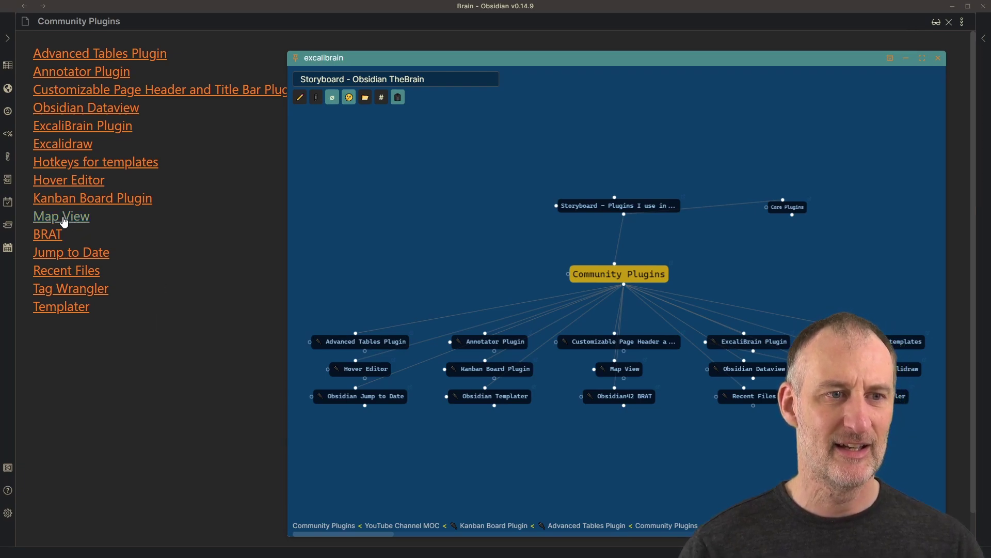
key(ctrl+p)
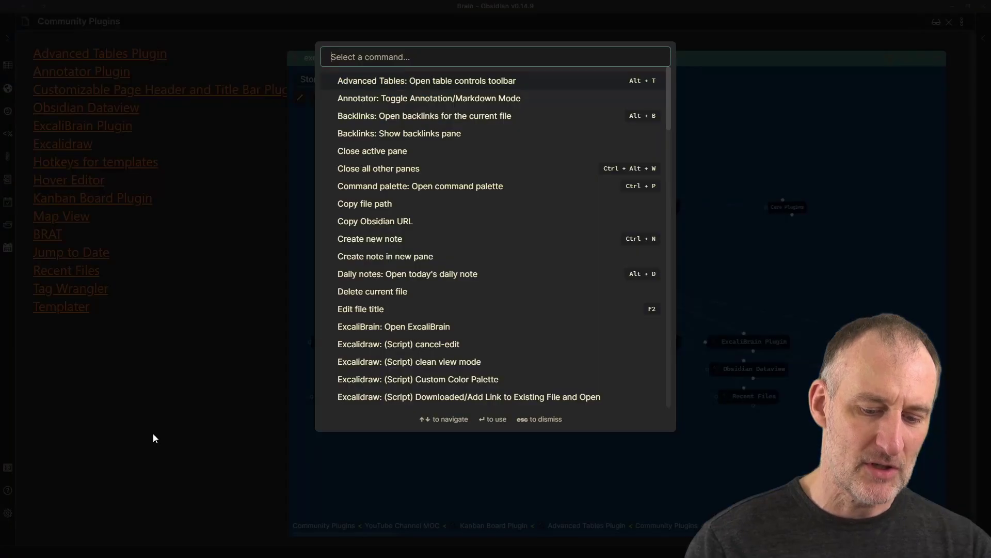
text(map)
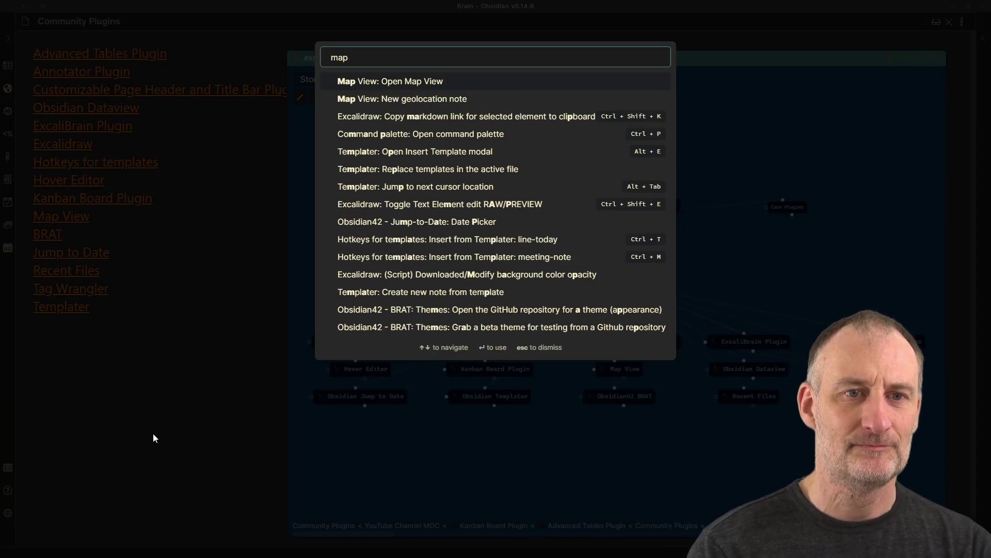
key(Return)
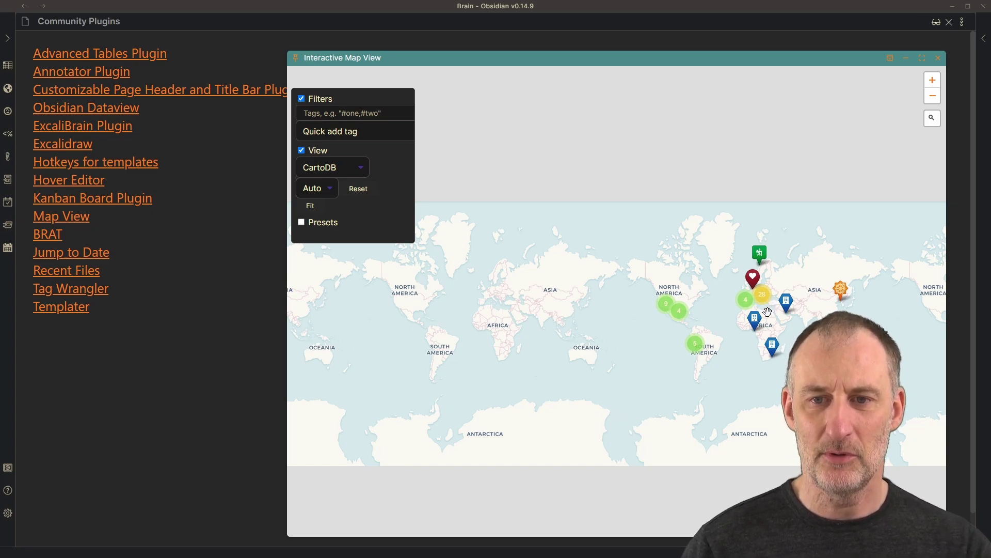
Zoom the map into Carinthia, then move the Almhaus Bachler preview left and enlarge it to show its photo
scroll(769, 308, up, 1)
scroll(769, 308, up, 5)
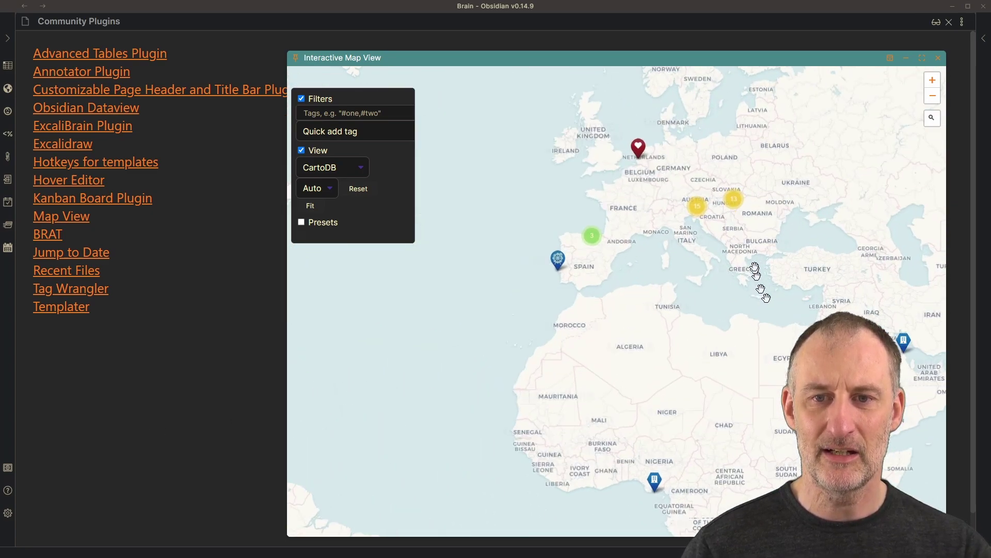
drag(666, 139, 648, 266)
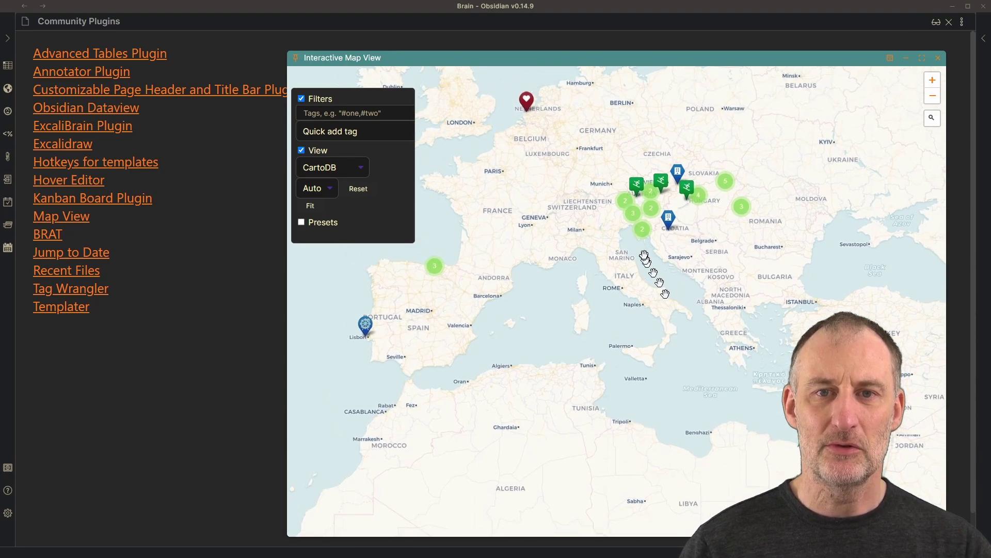
scroll(659, 221, up, 4)
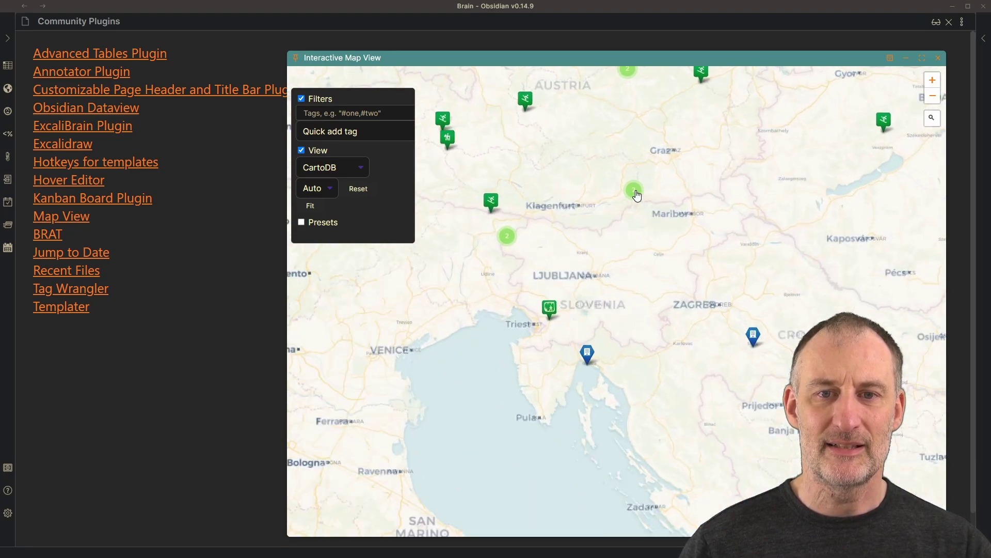
scroll(634, 203, up, 2)
mouse_move(633, 177)
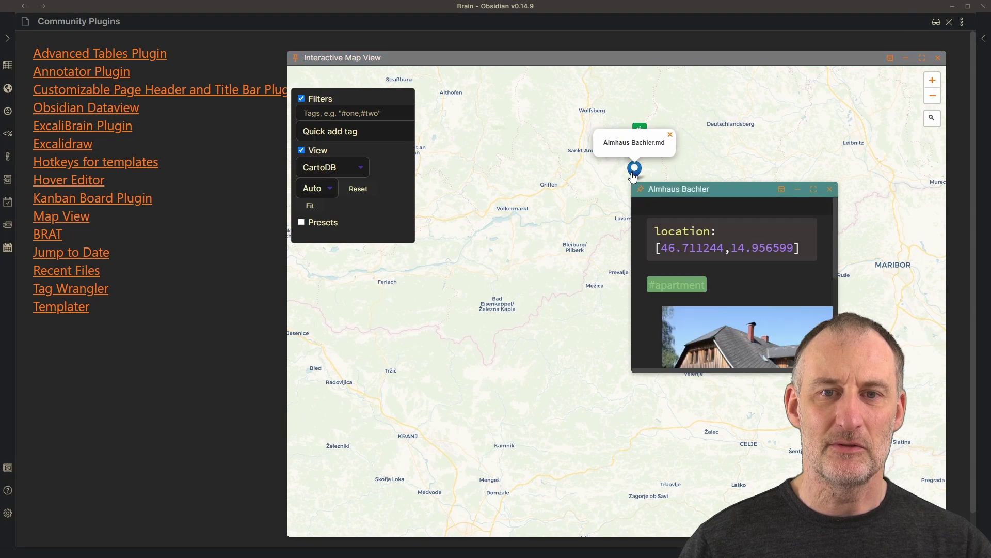
drag(686, 191, 552, 191)
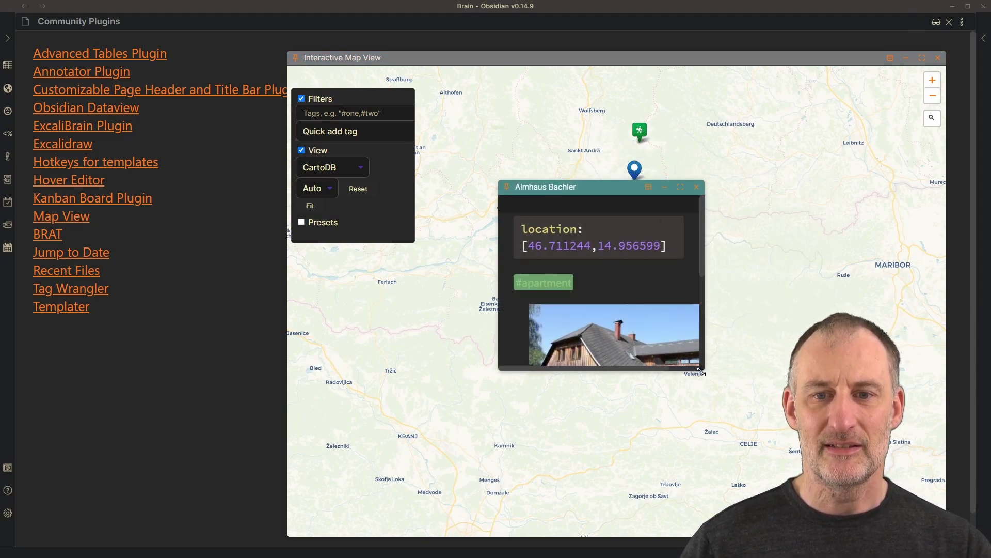
drag(704, 369, 842, 515)
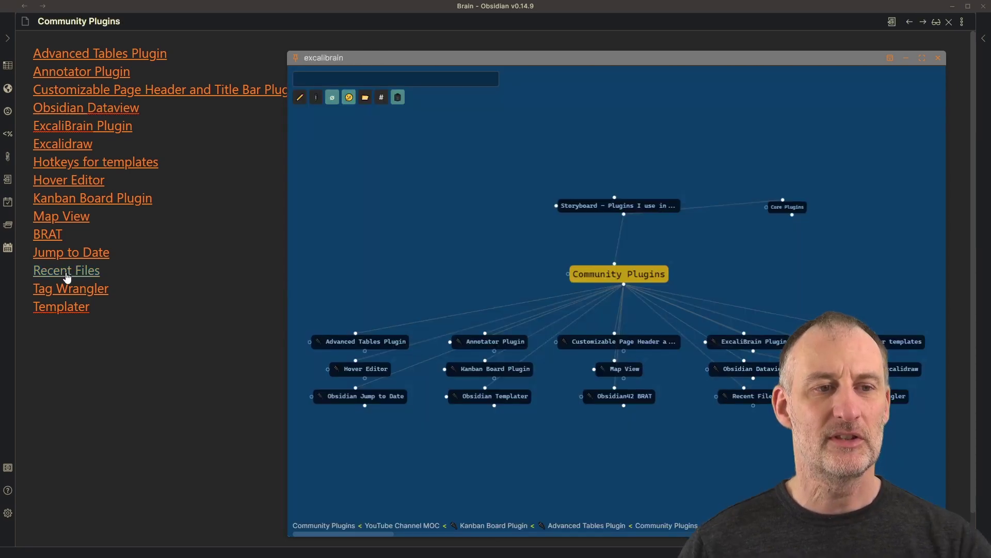
click(40, 237)
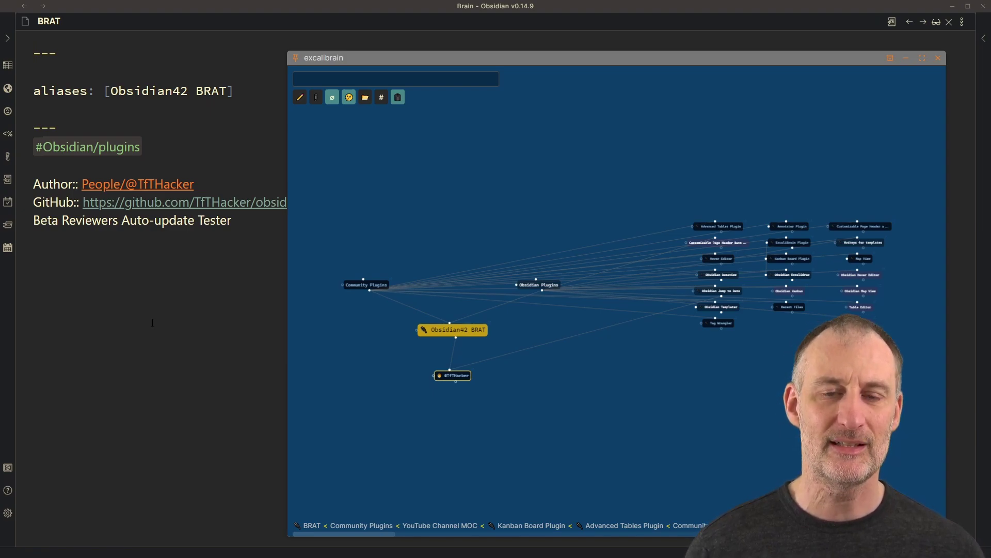
key(ctrl+p)
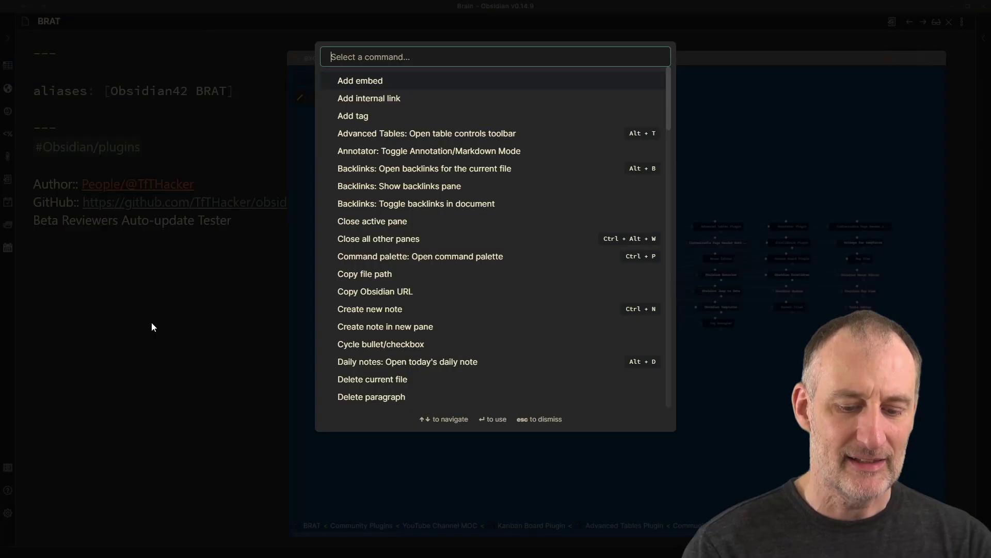
text(bra)
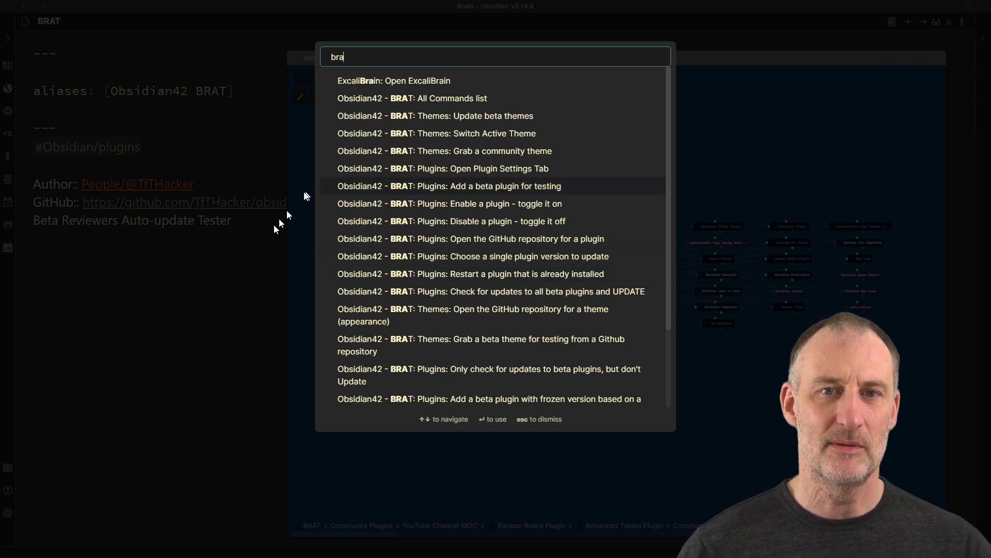
click(243, 288)
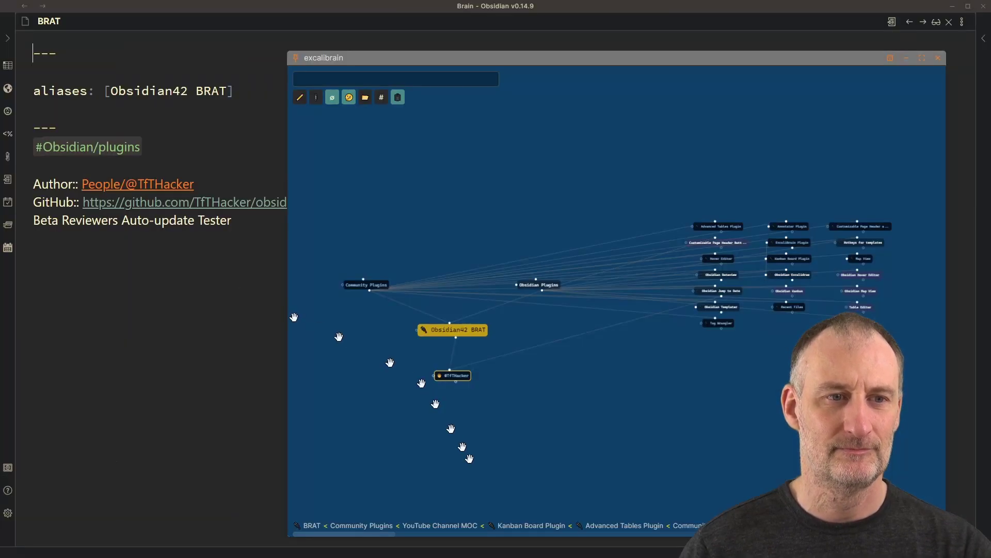
click(354, 526)
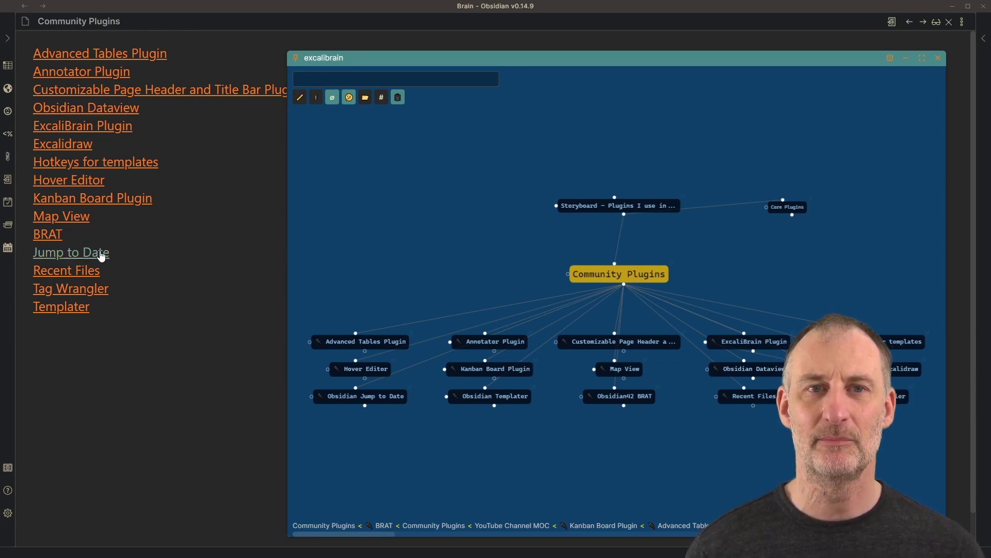
click(8, 250)
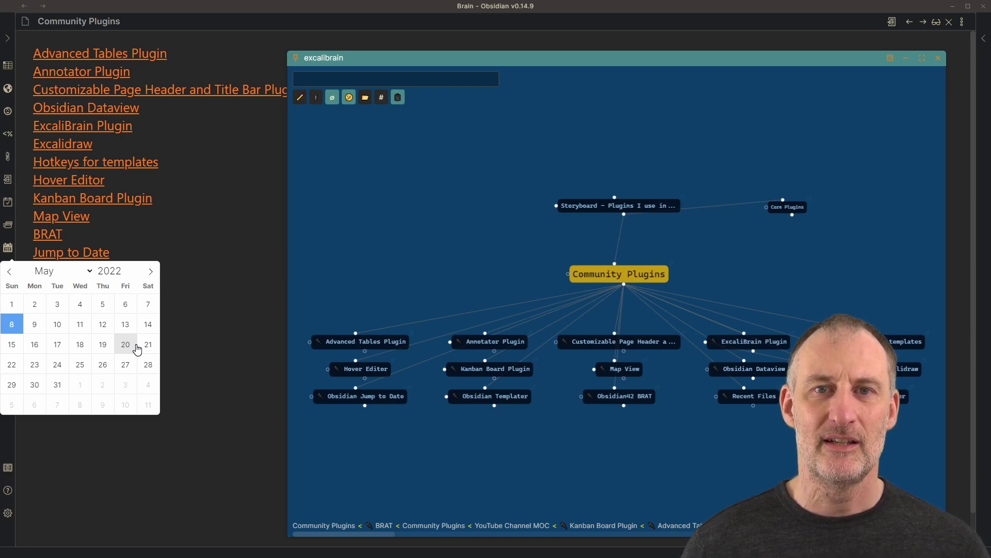
click(192, 304)
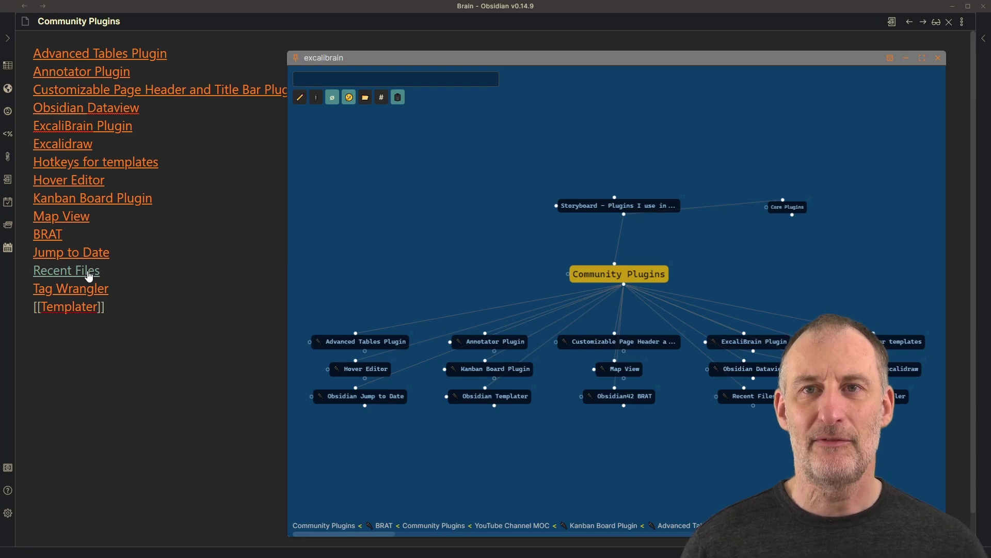
click(8, 39)
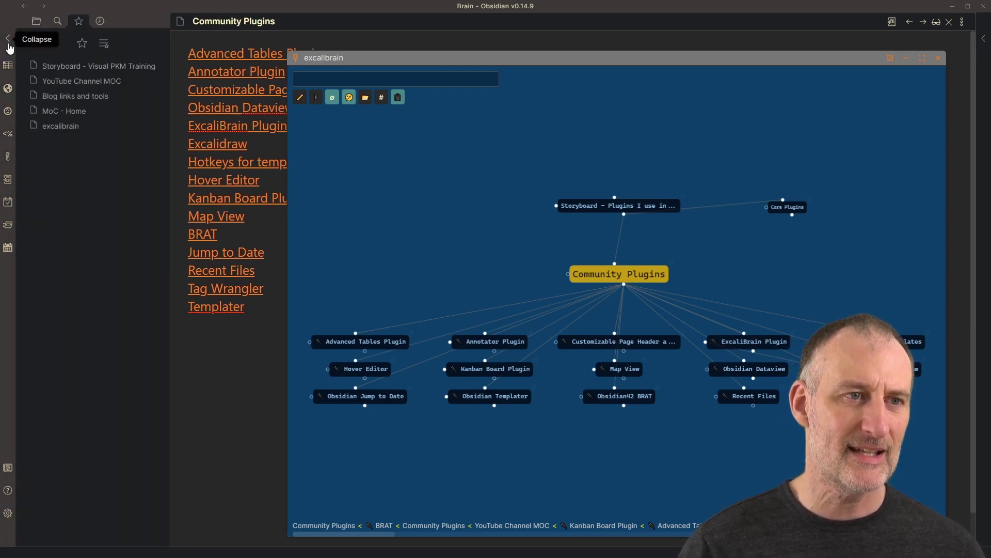
click(99, 21)
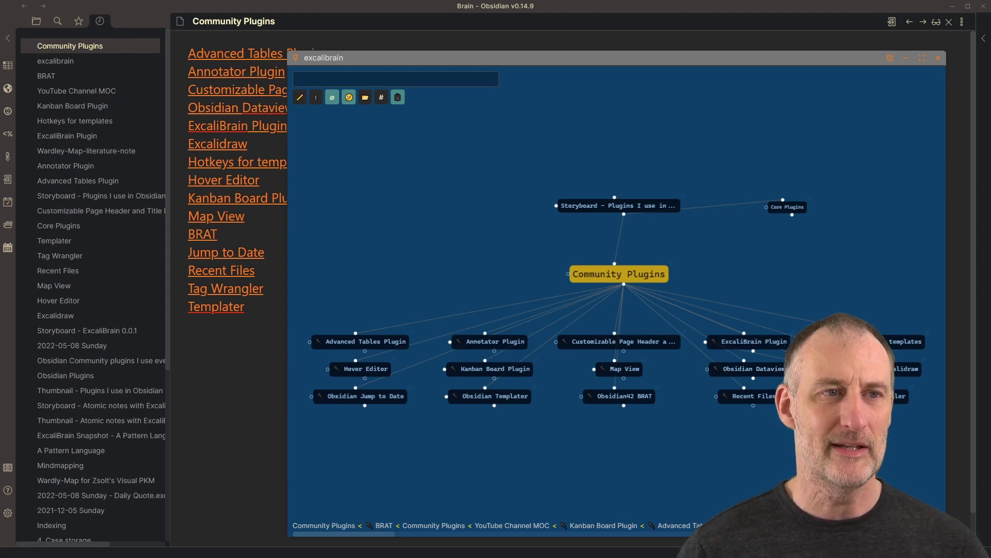
click(8, 38)
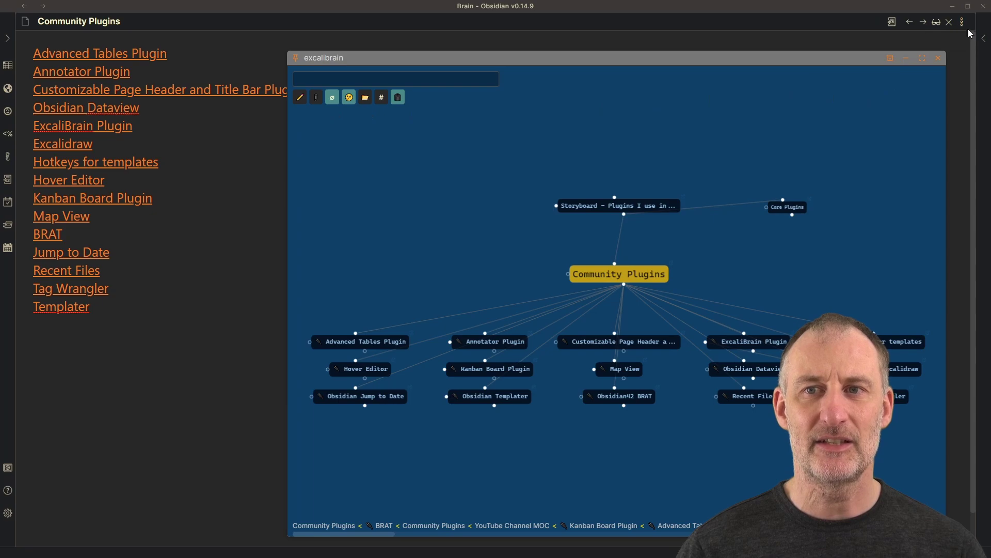
Minimize the ExcaliBrain window and open the Tag pane with note counts, checking the Context tag's actions menu
click(981, 41)
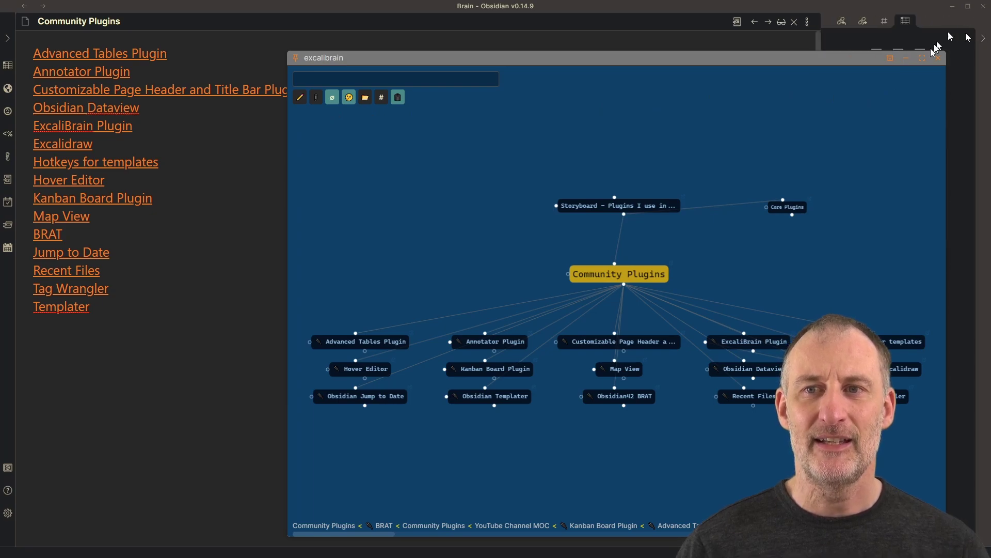
click(907, 58)
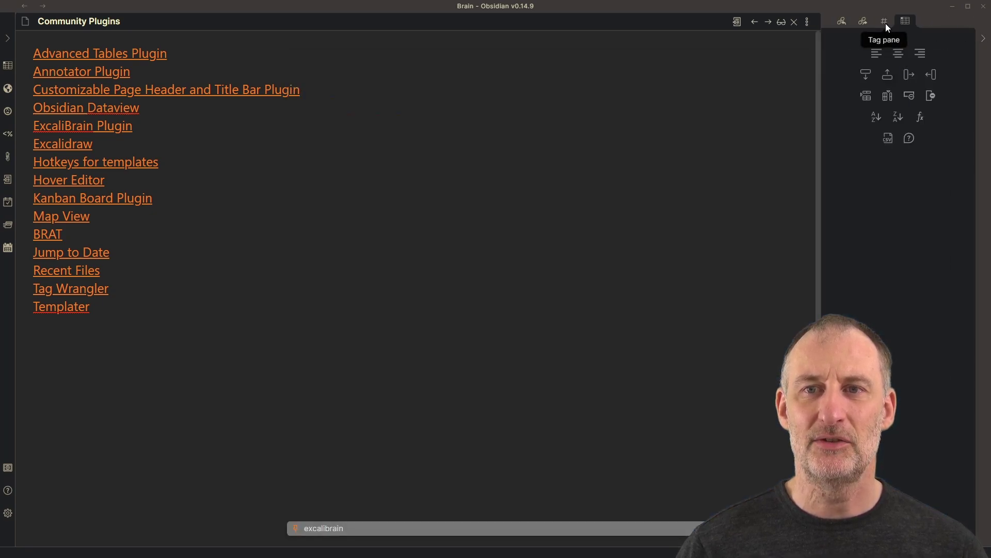
click(885, 24)
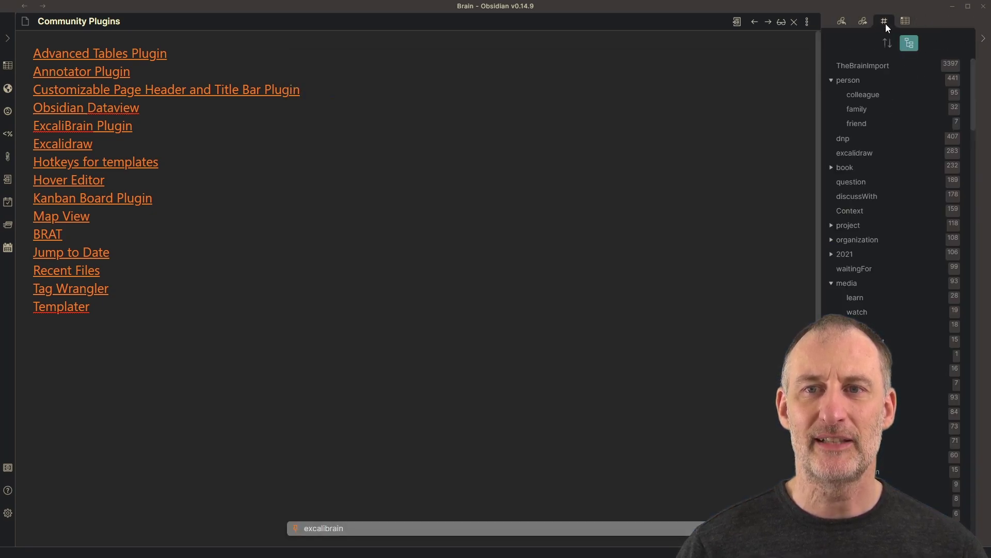
right_click(860, 216)
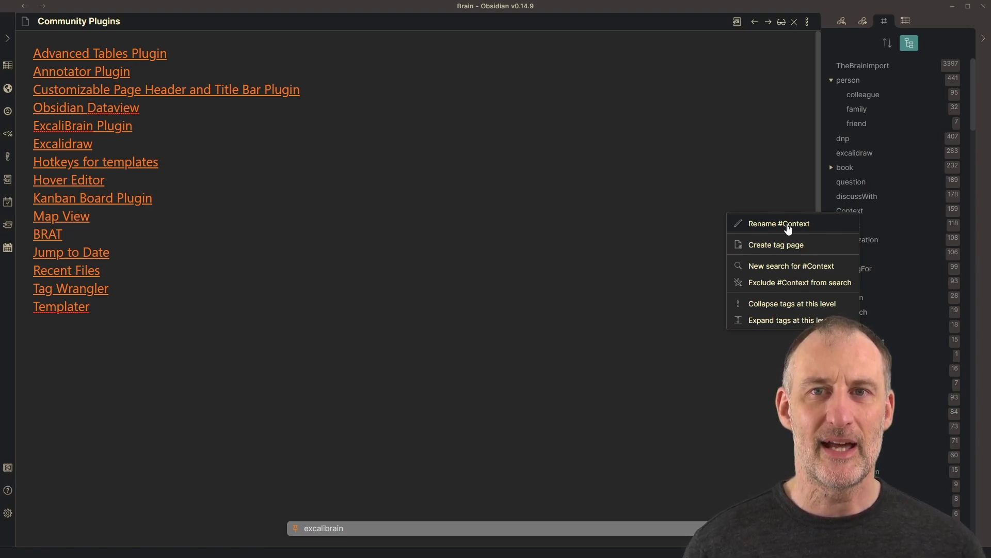
key(Escape)
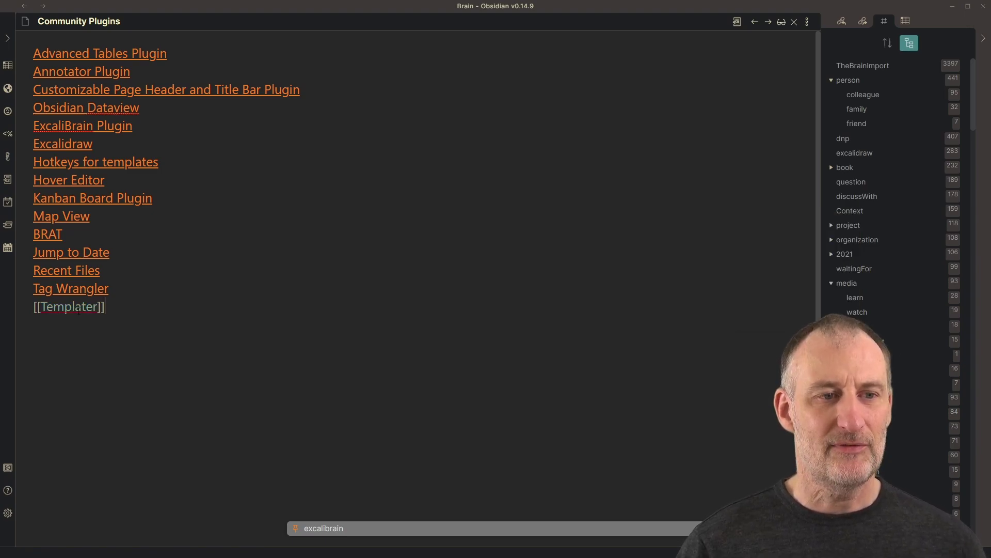
Open the left sidebar's File explorer and expand Tools > Templates to browse template notes like page-book and YouTube-create
click(9, 40)
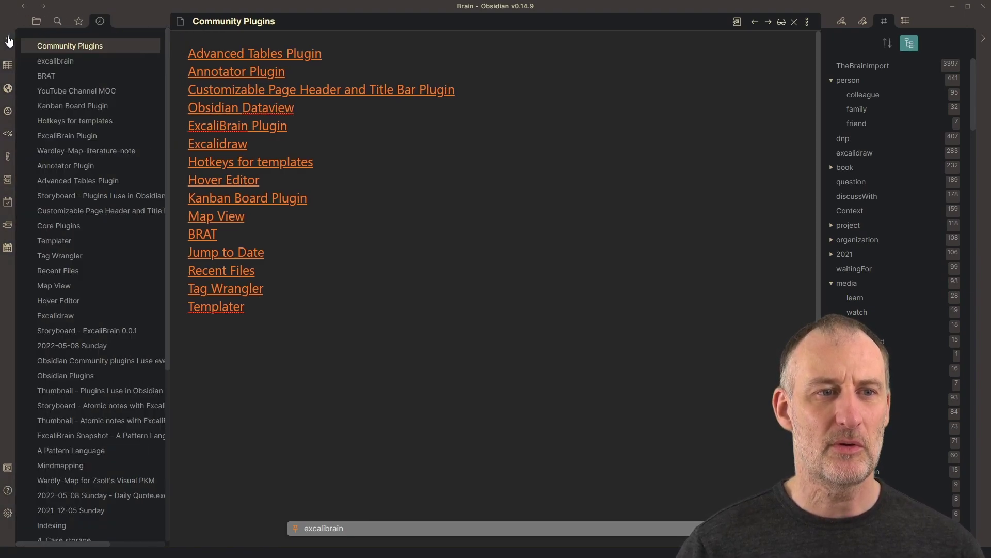
click(40, 23)
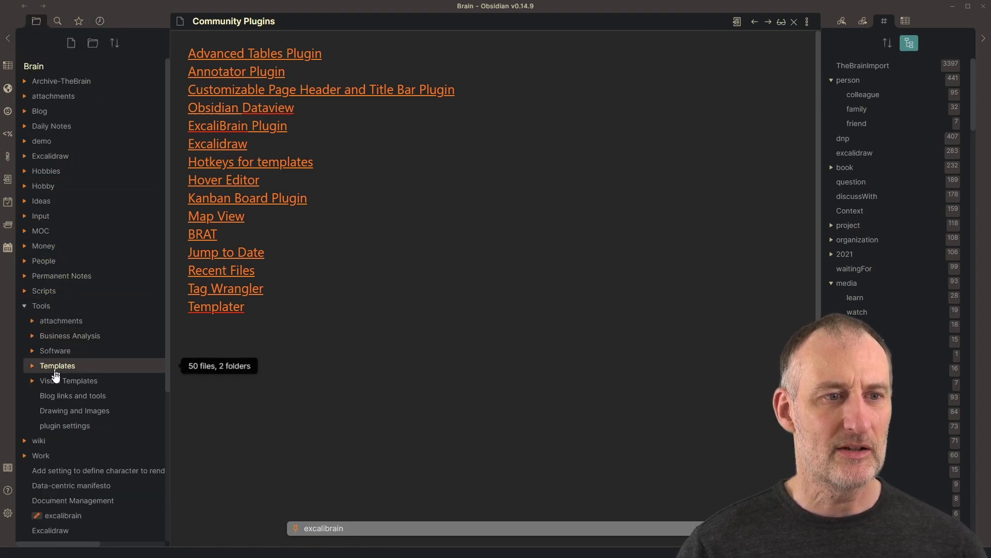
click(34, 365)
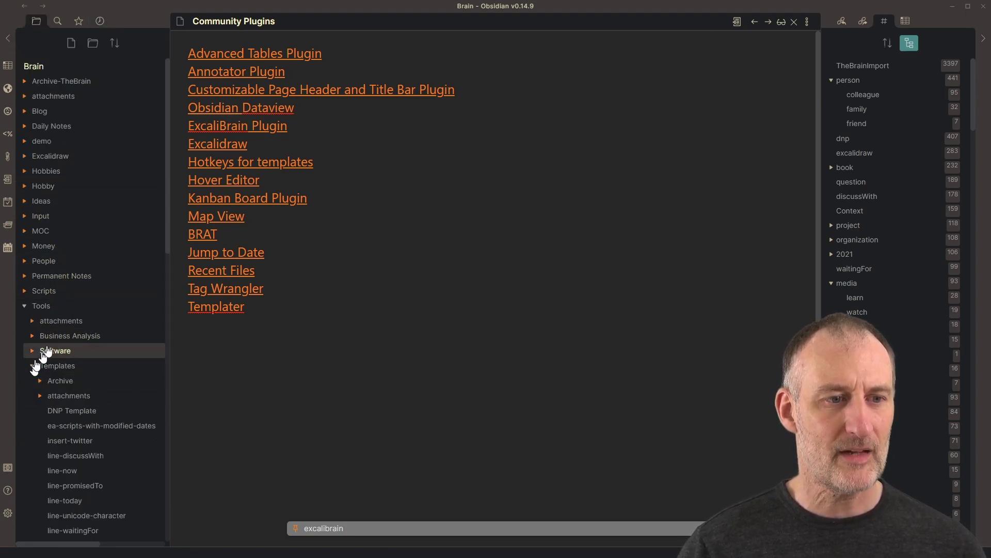
scroll(71, 382, down, 4)
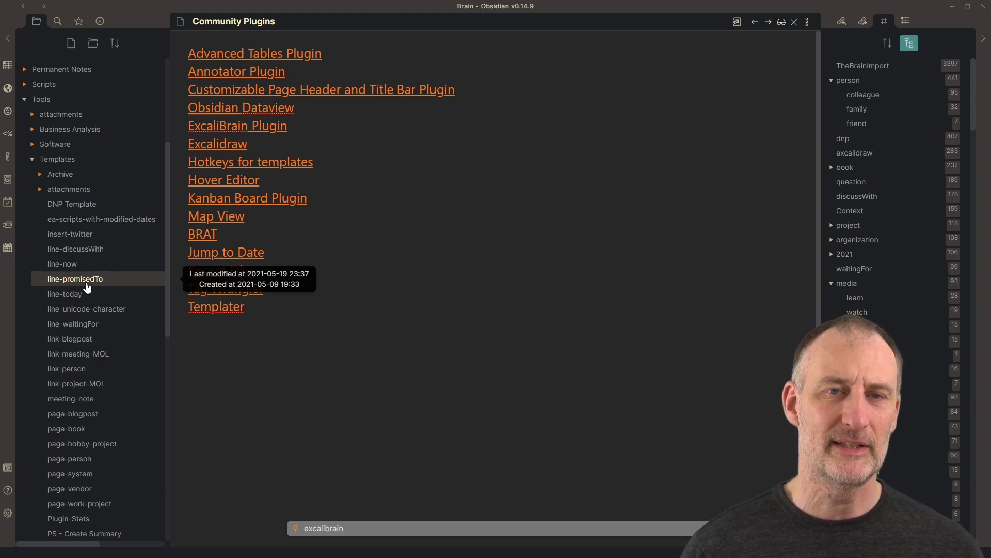
scroll(90, 300, down, 4)
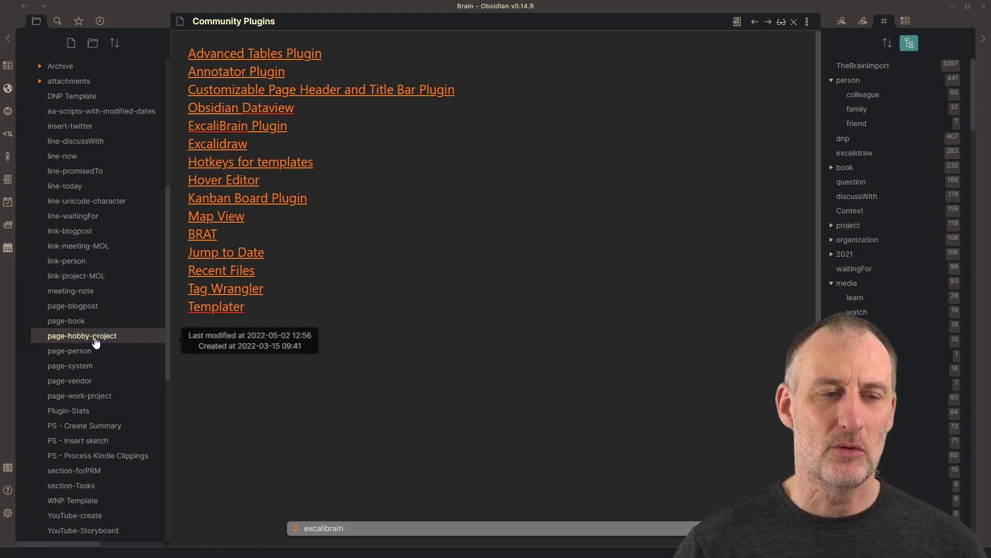
scroll(103, 413, down, 2)
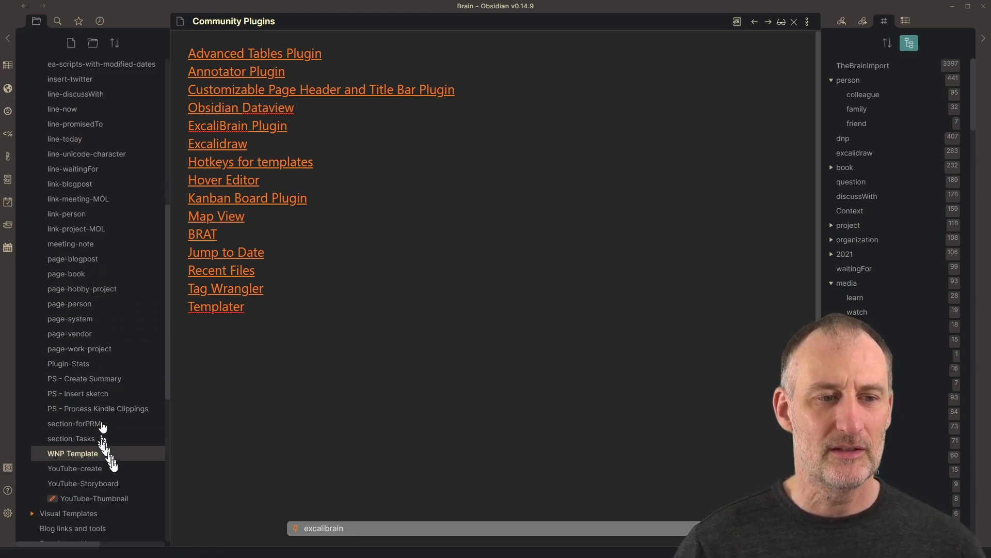
Open the YouTube-create template note and scroll through its script
click(93, 473)
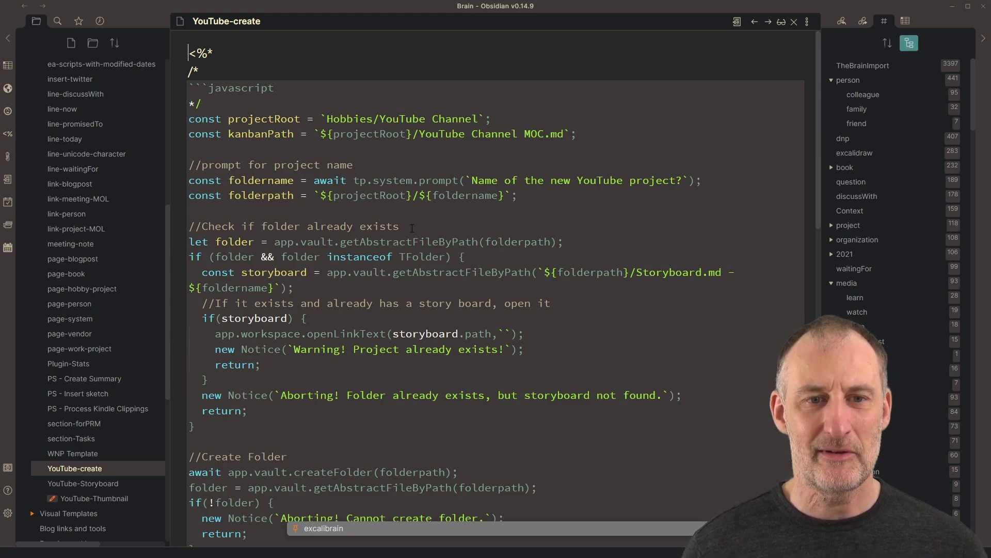
scroll(412, 227, down, 9)
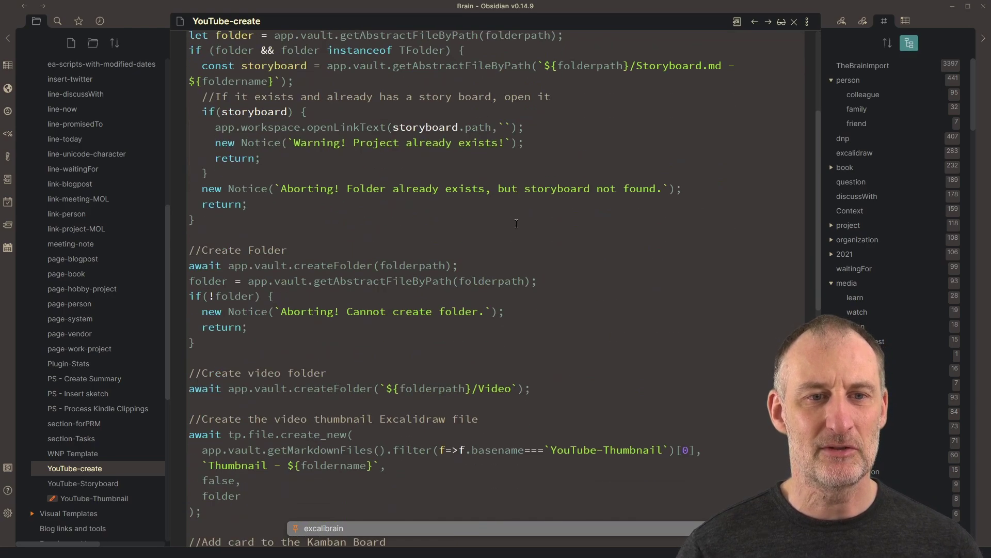
scroll(510, 303, down, 4)
scroll(510, 315, up, 13)
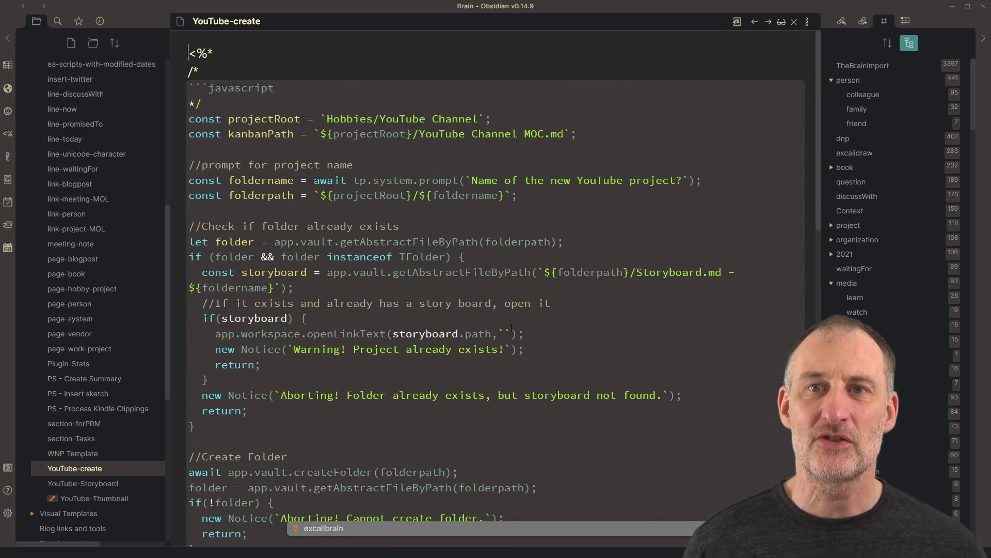
Reopen Community Plugins from Recent Files and hide the left sidebar
click(101, 22)
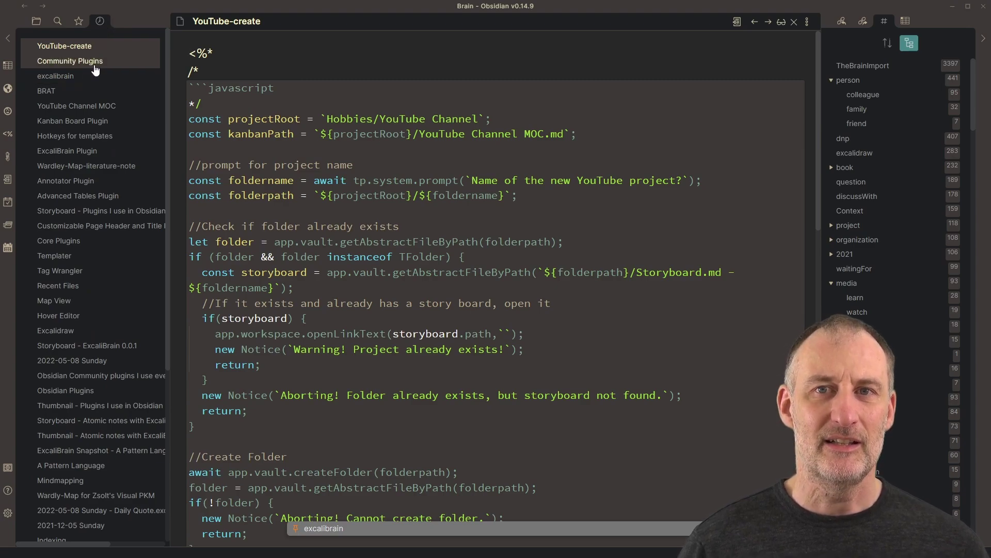
click(95, 62)
click(7, 38)
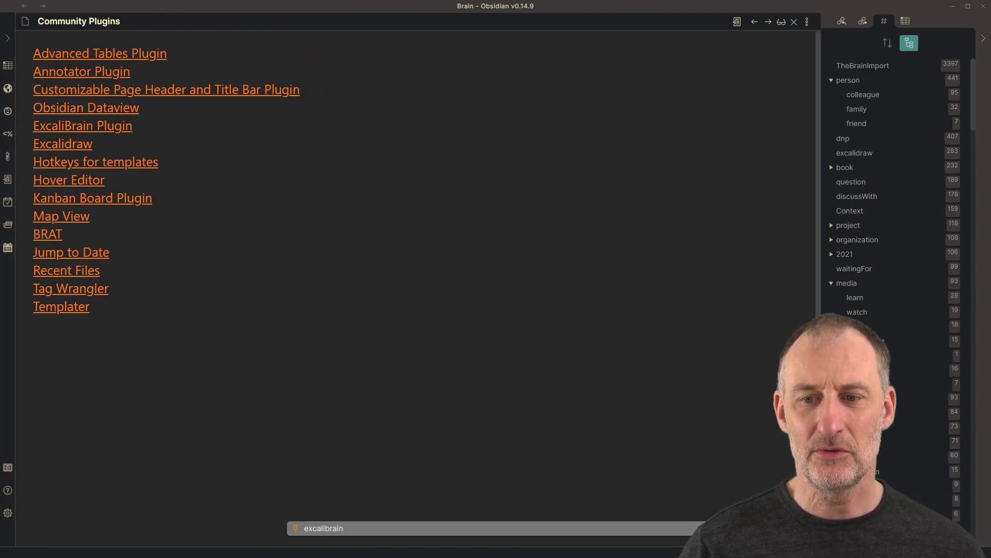
Restore the graph, recentre it on Core Plugins, float it up-left, and show Core Plugins' backlinks
click(324, 527)
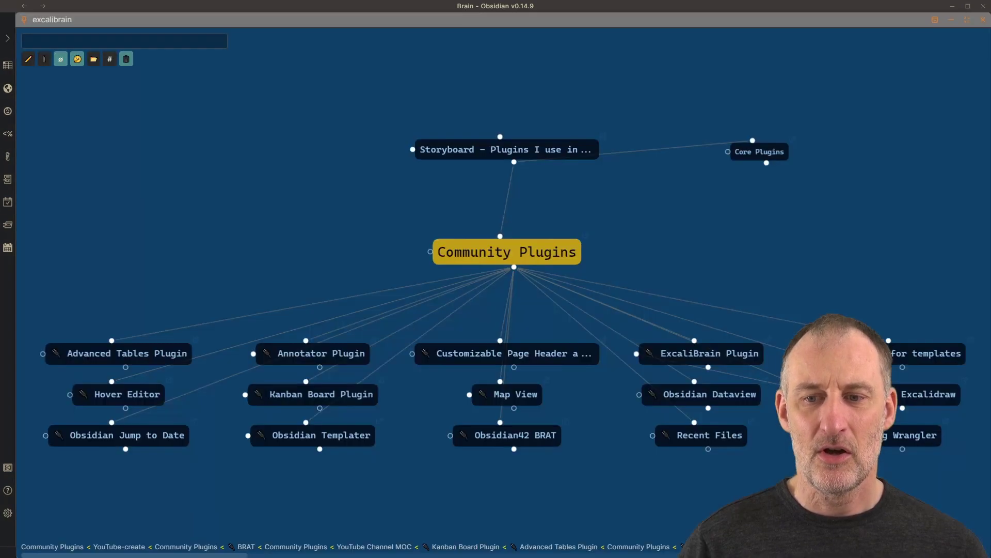
click(781, 159)
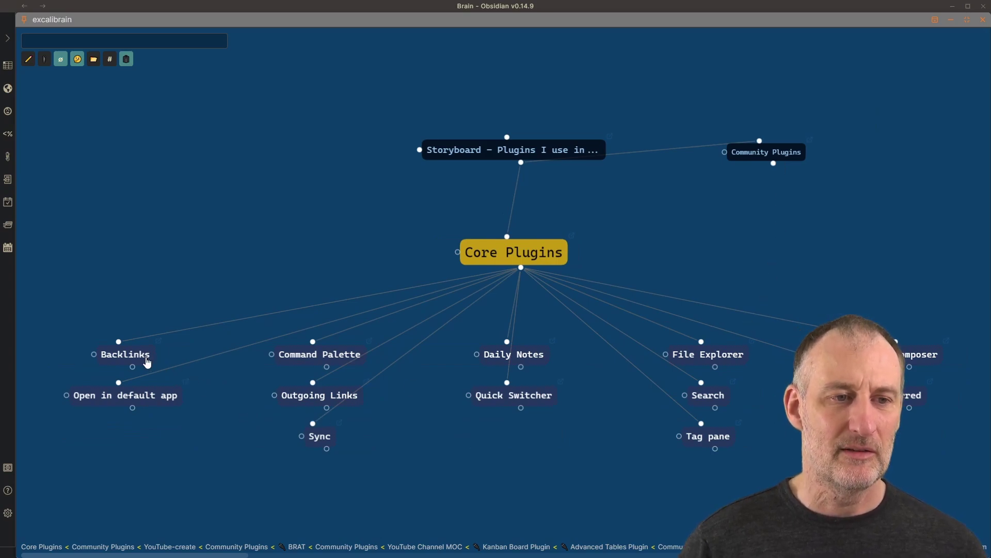
click(965, 21)
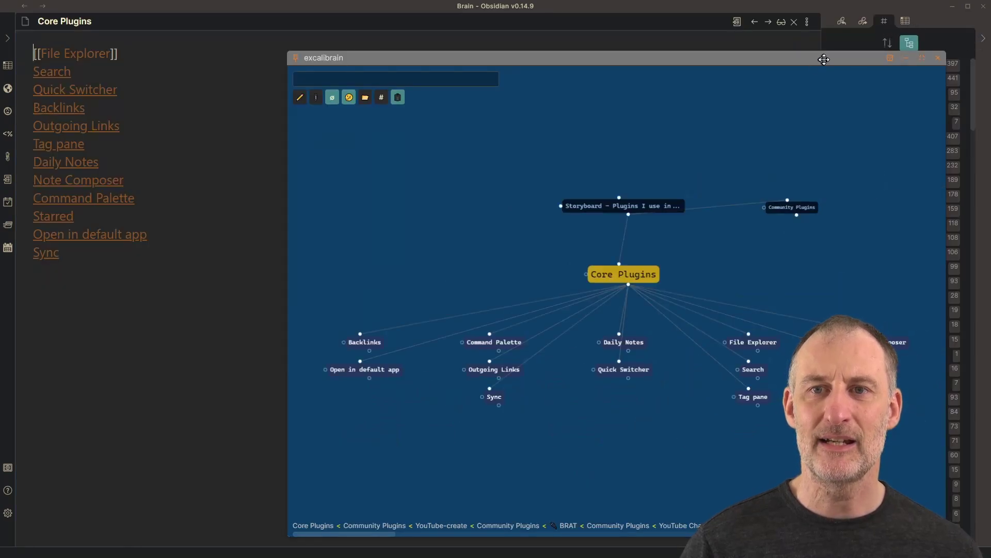
drag(824, 60, 675, 47)
click(842, 21)
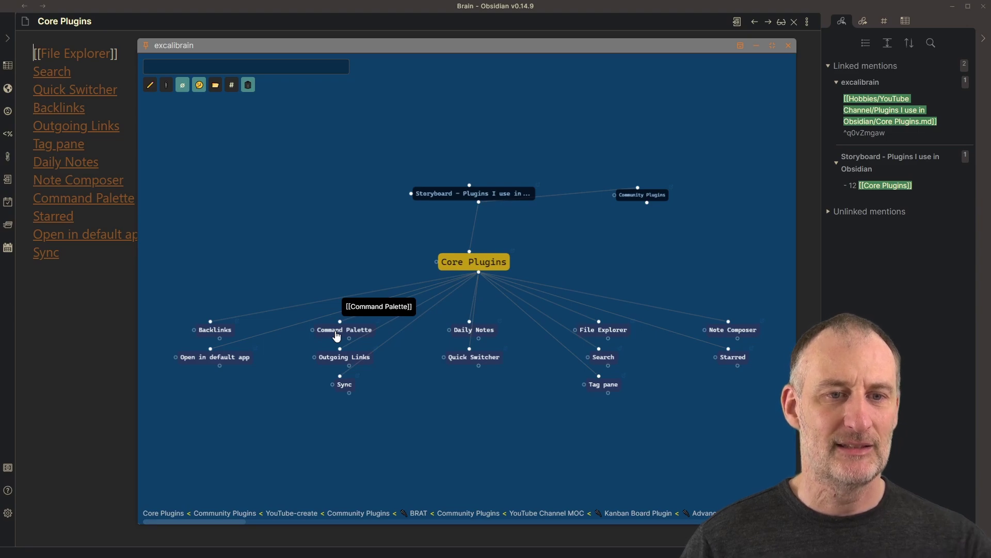
key(ctrl+p)
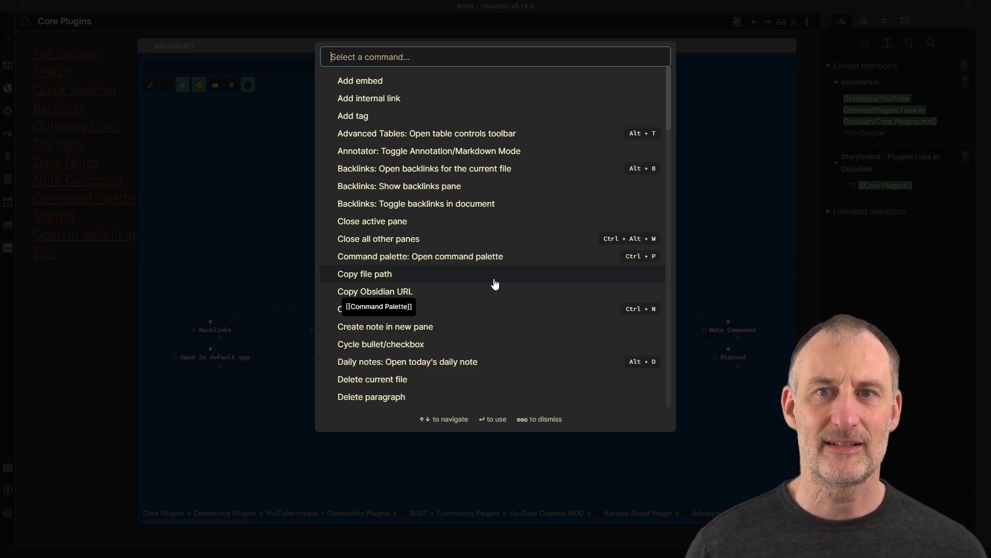
text(exc)
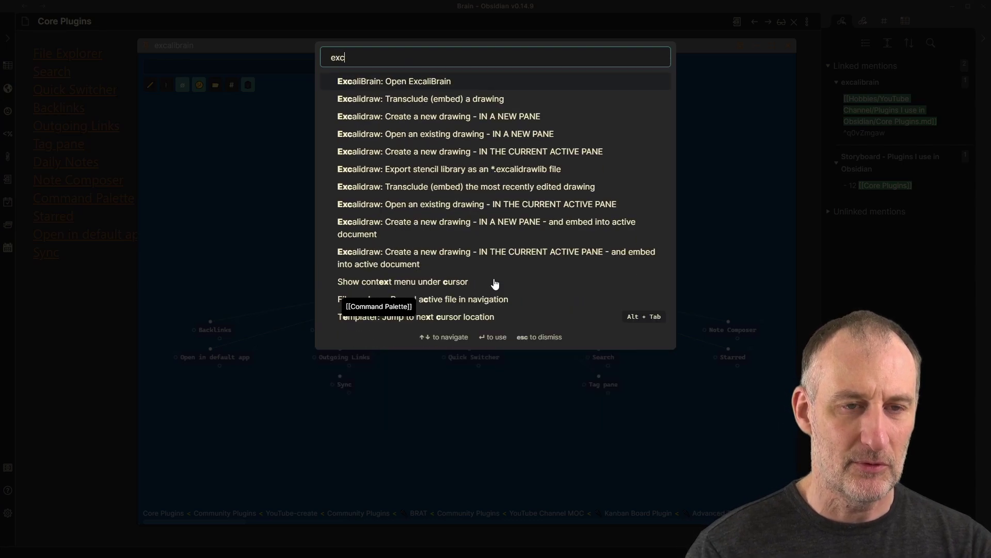
text(a)
key(Down)
key(Down)
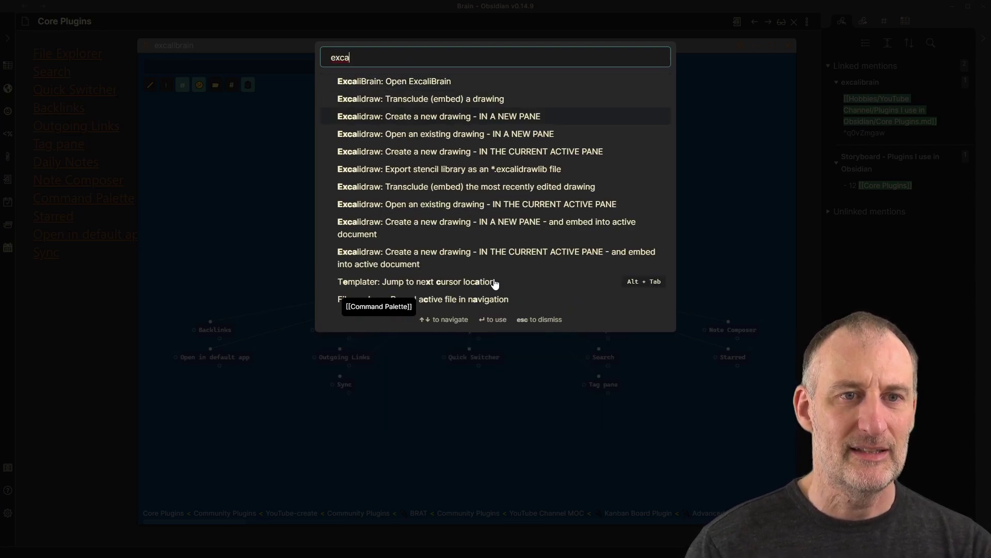
key(Down)
key(Down)
key(Down)
key(Down)
key(Down)
key(Down)
key(Down)
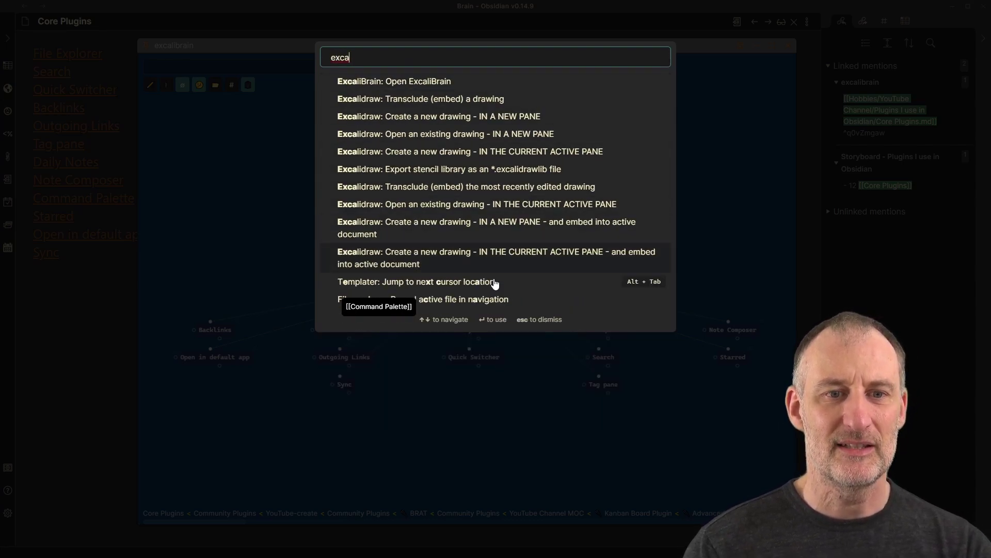
click(687, 436)
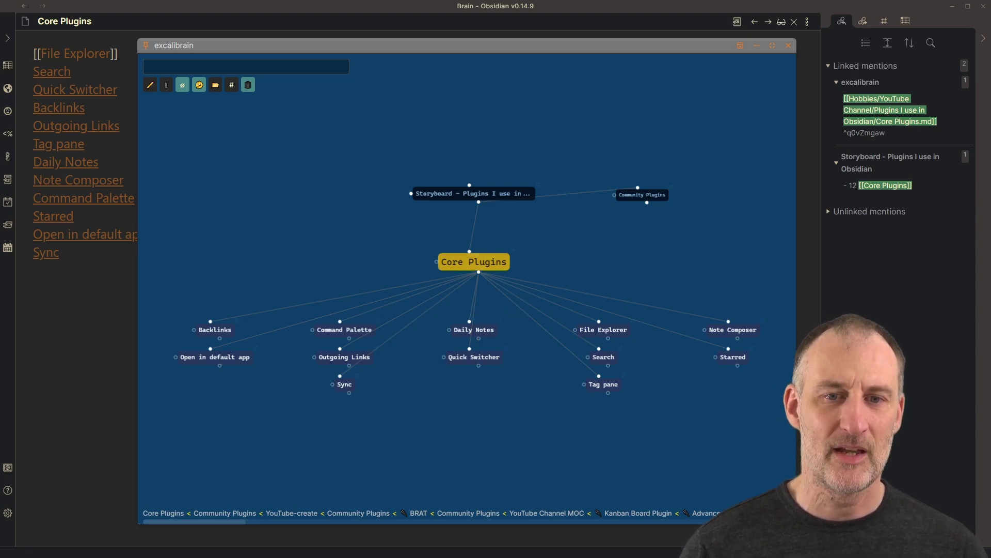
Show the vault's folder tree in the left sidebar and open the More options menu for the Core Plugins note
click(6, 39)
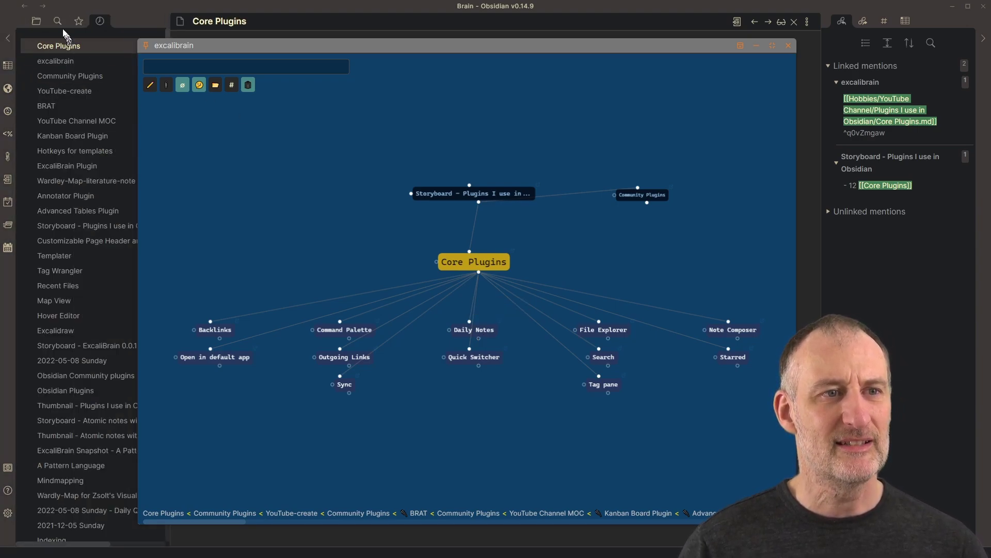
click(42, 21)
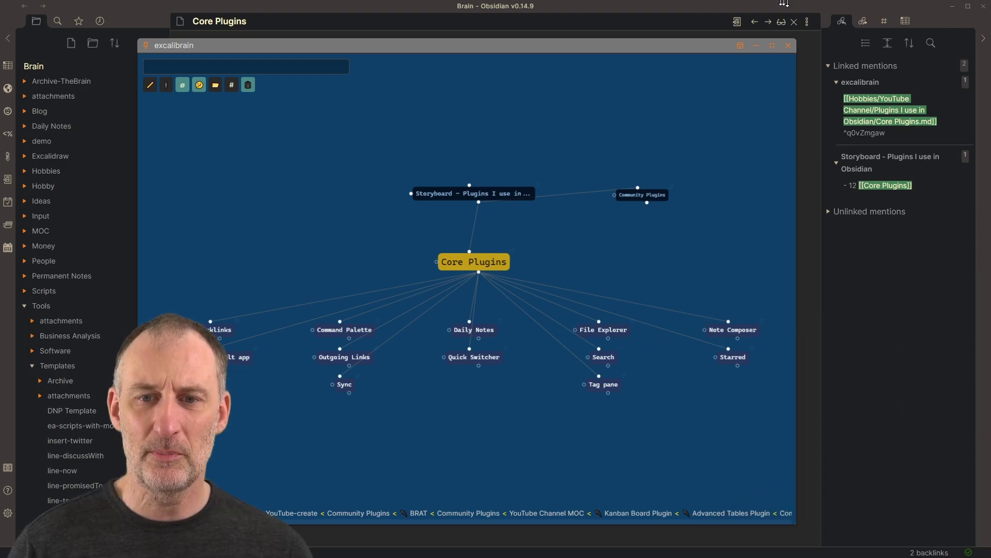
click(807, 21)
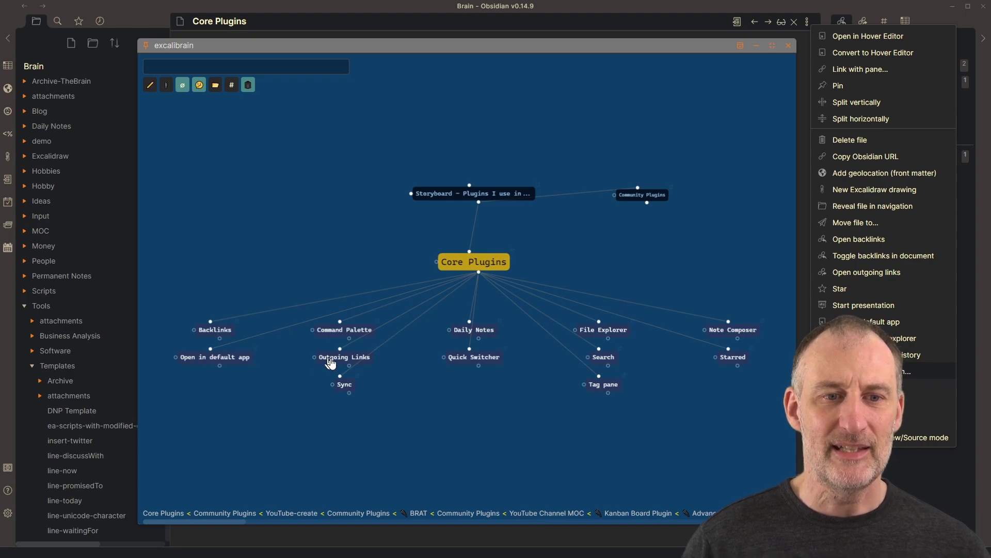
Show Core Plugins' outgoing links, minimize the graph window, and hide the left file sidebar
click(863, 21)
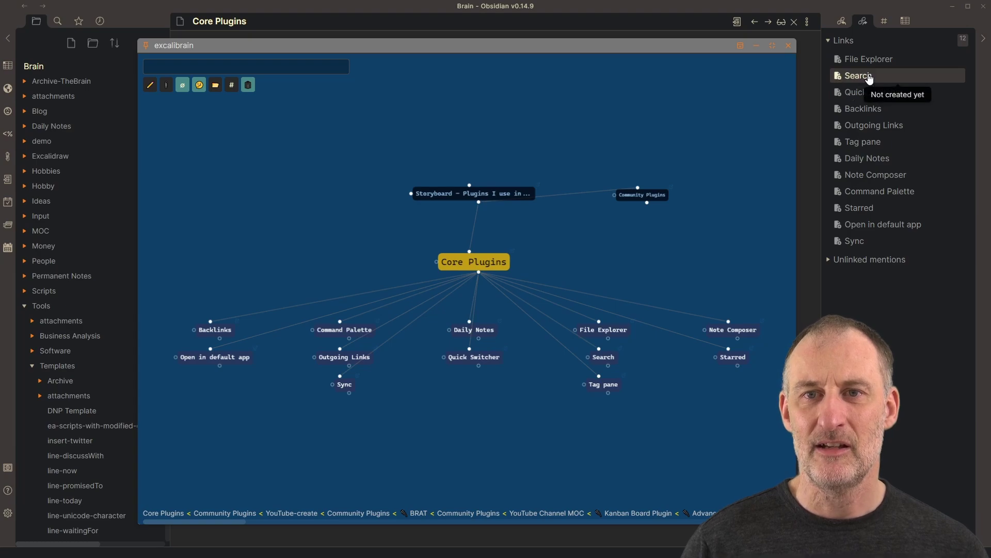
click(757, 46)
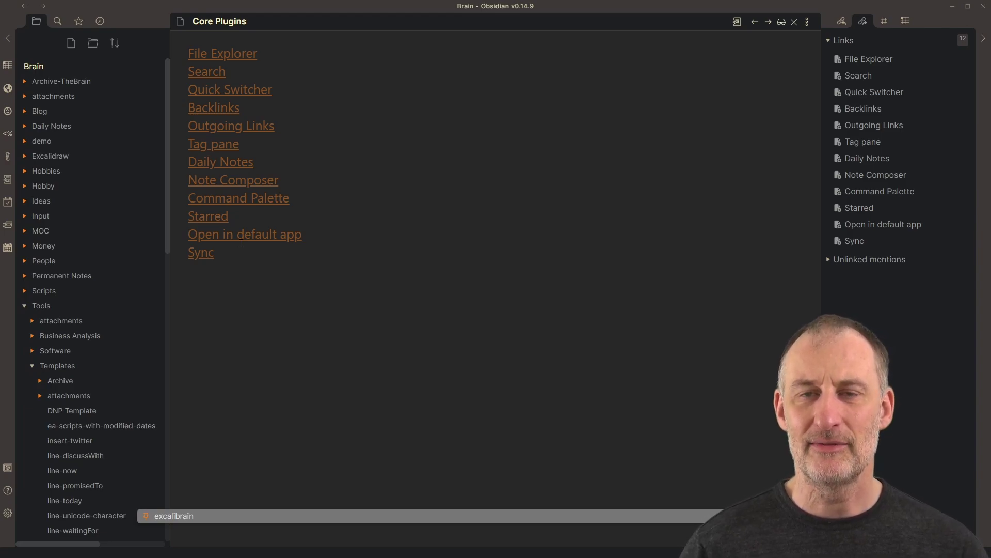
click(7, 38)
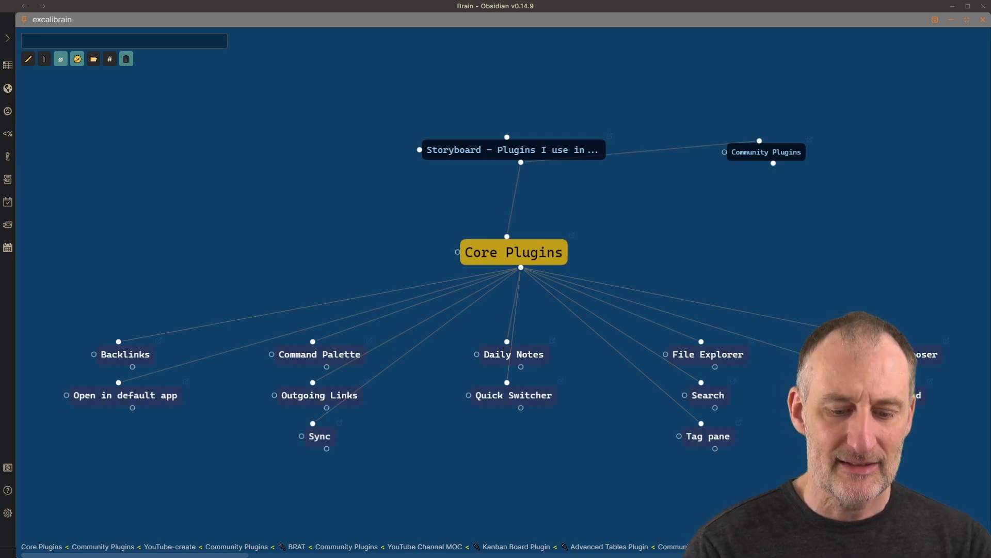
Restore the ExcaliBrain graph as a floating popover over Core Plugins and reopen the folder tree
key(ctrl+o)
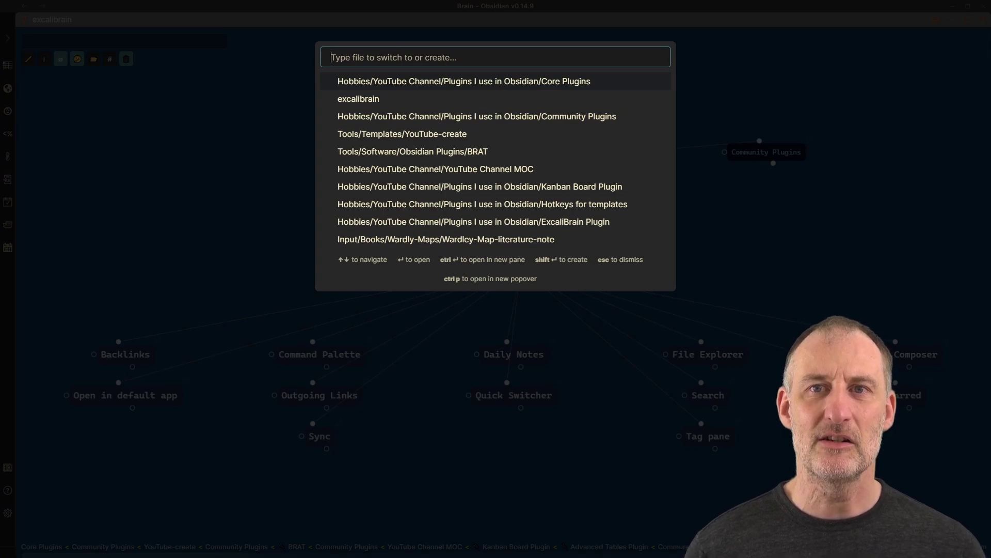
key(Escape)
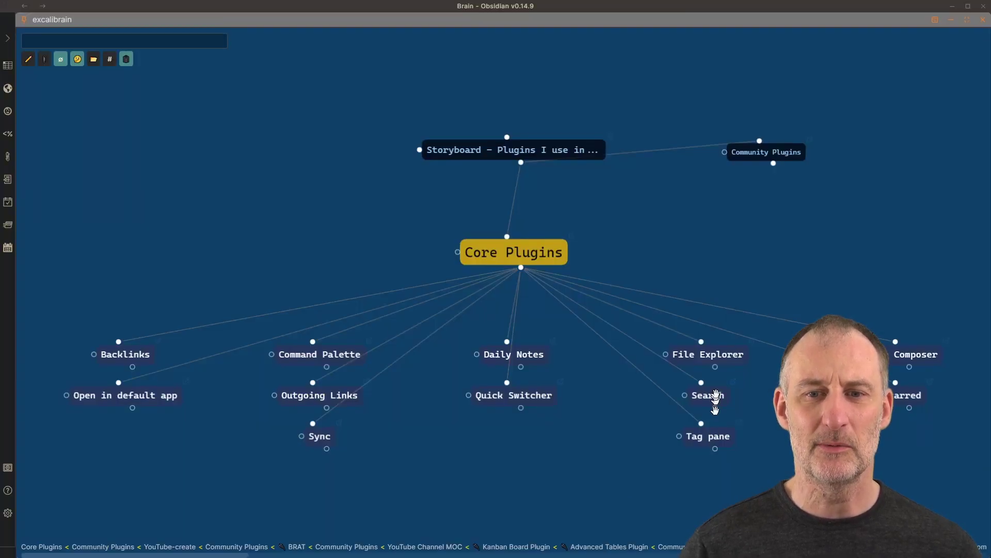
click(952, 20)
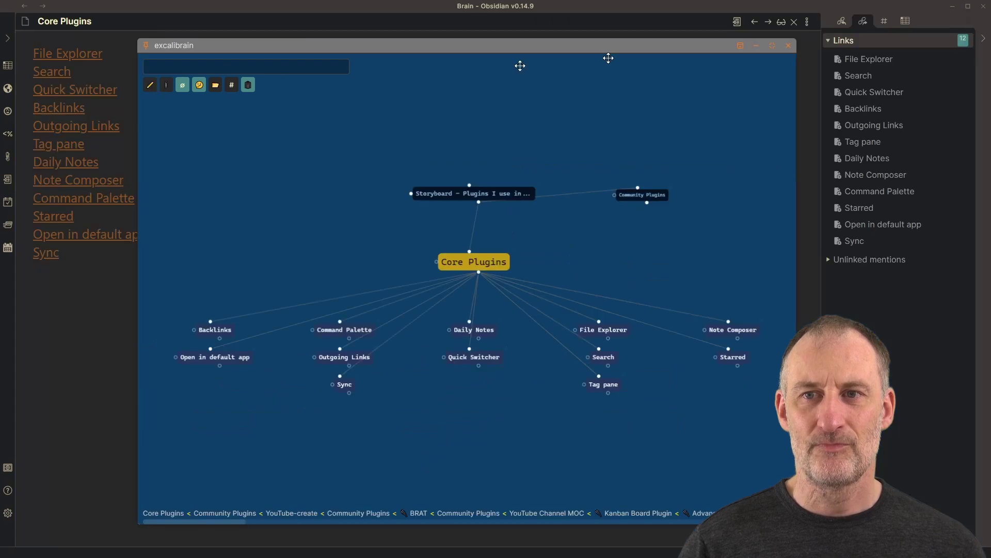
click(12, 40)
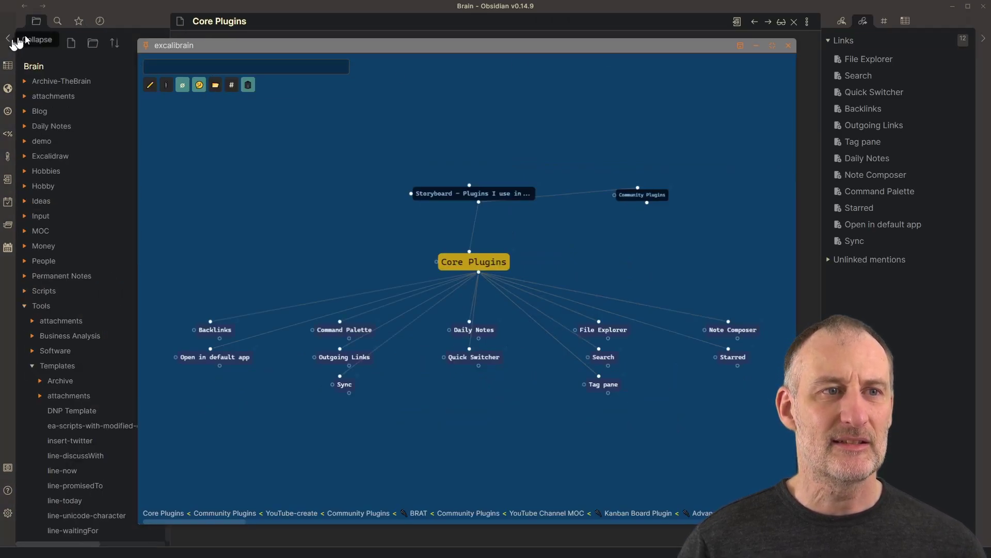
Slide the graph window right and show the five starred notes, including YouTube Channel MOC and excalibrain
click(59, 24)
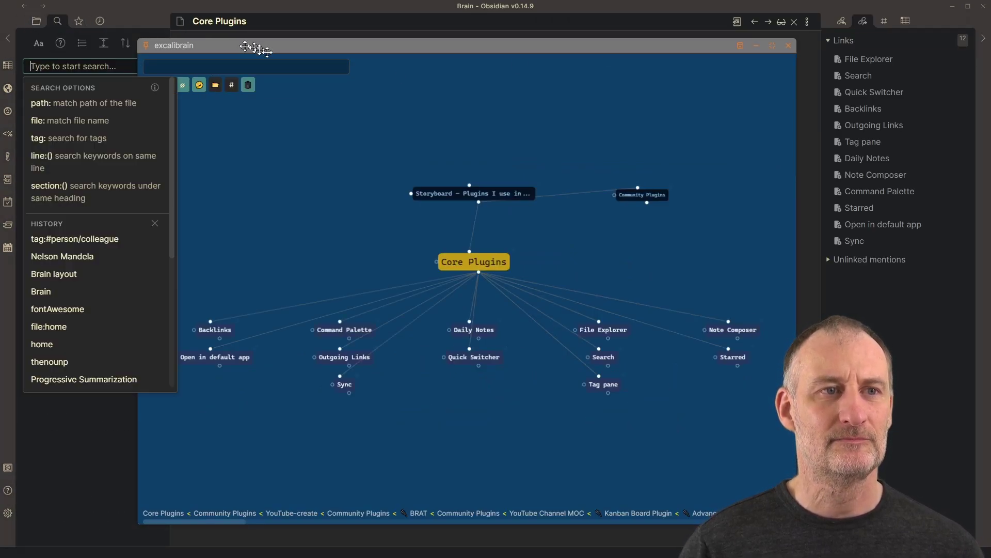
drag(305, 45, 400, 43)
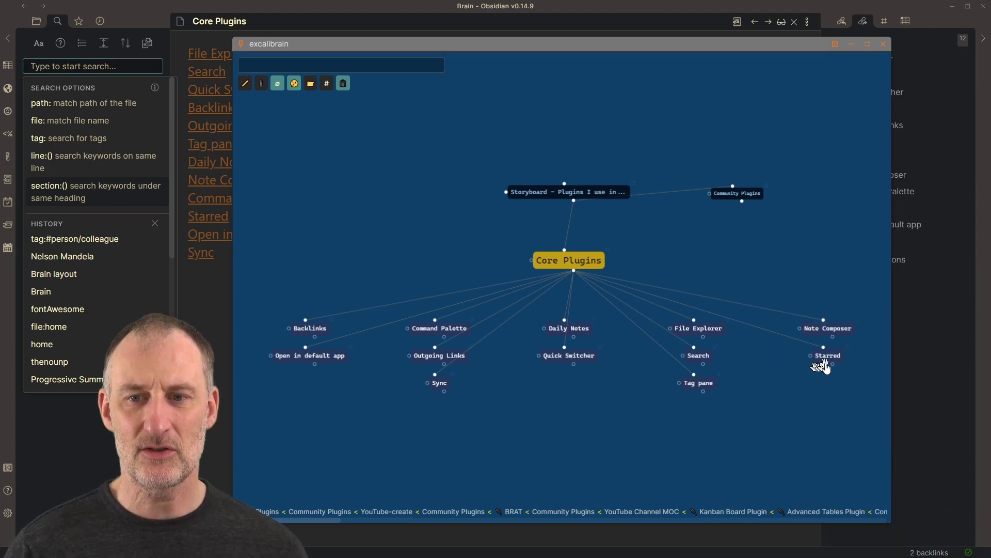
click(79, 21)
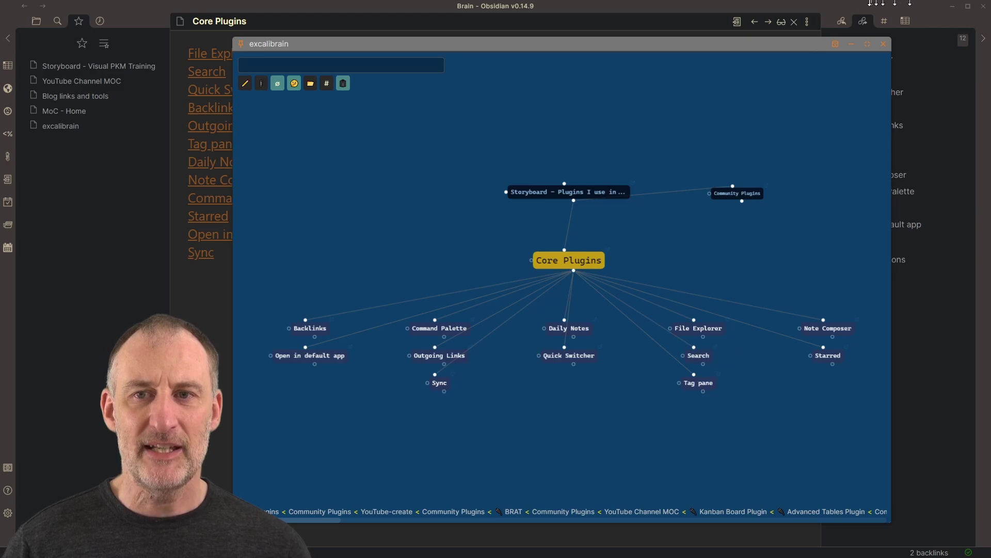
Move the graph window left and expand the Study_ and Blog tags in the right sidebar's tag list
drag(736, 47, 582, 53)
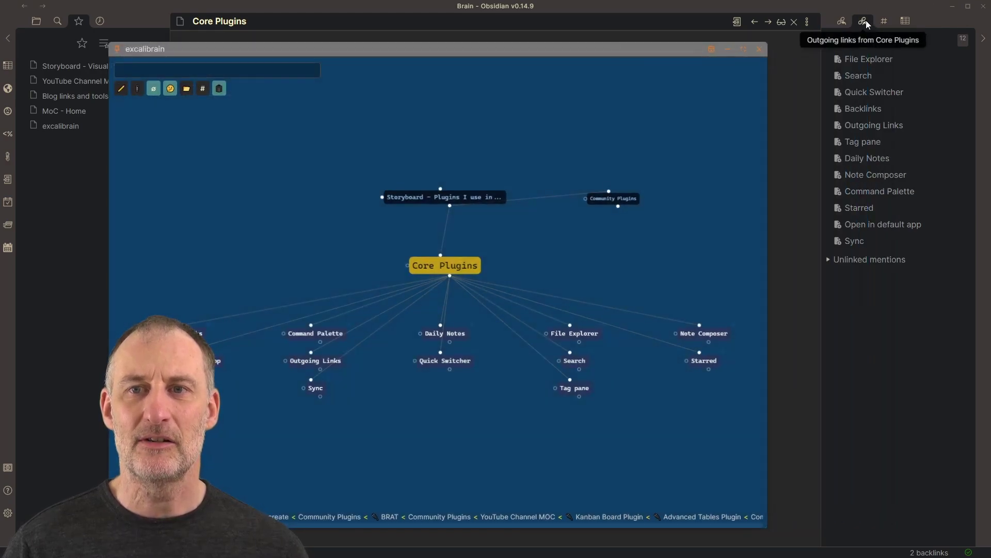
click(884, 20)
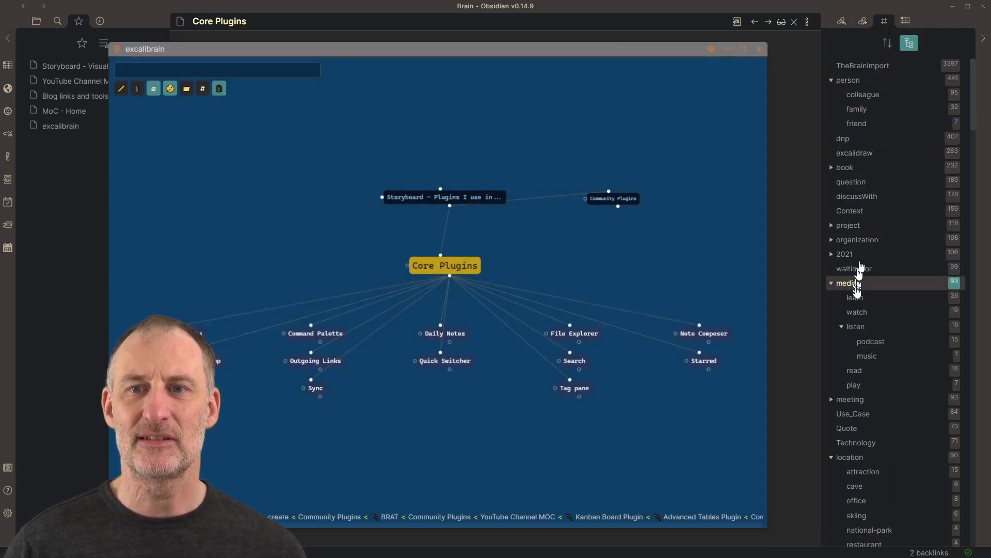
scroll(857, 289, down, 6)
scroll(840, 145, up, 2)
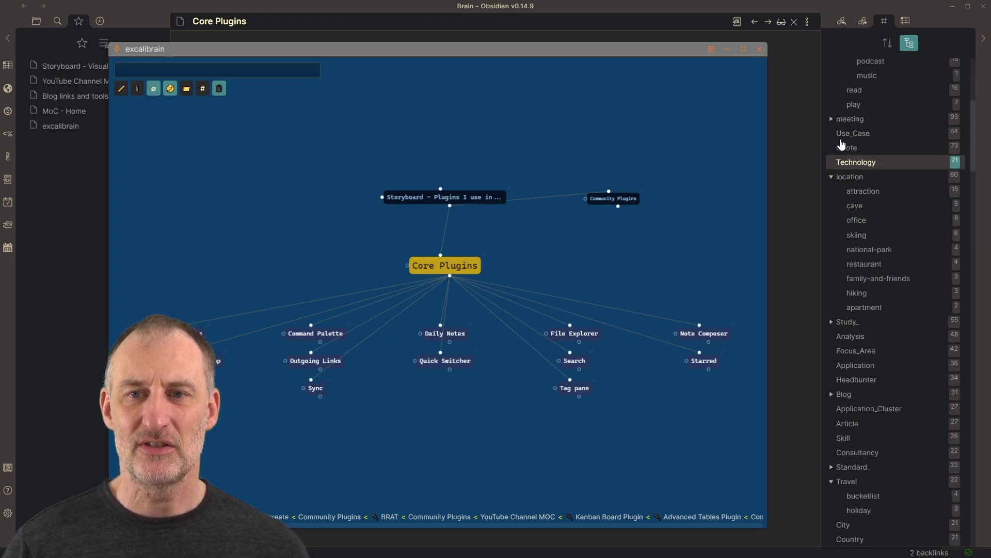
scroll(955, 268, down, 5)
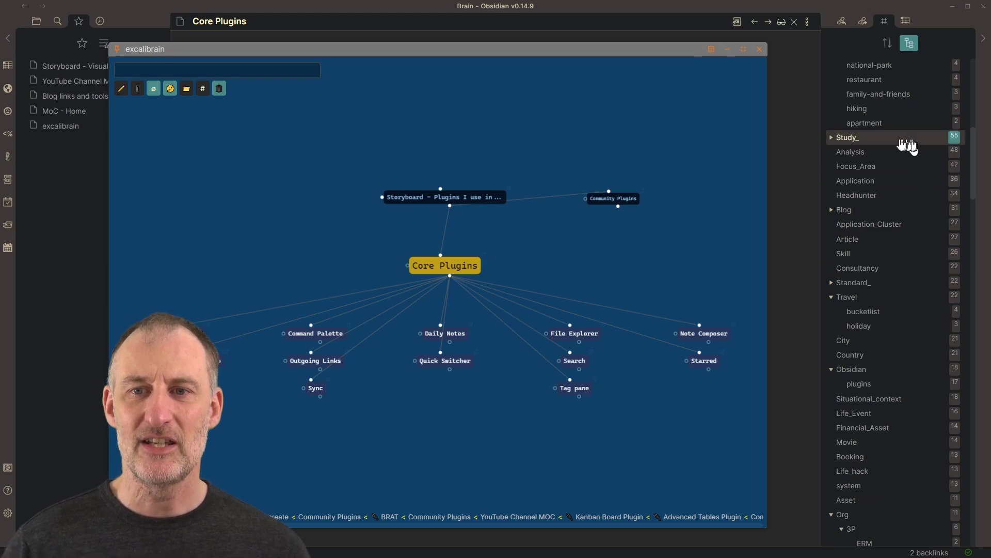
click(837, 138)
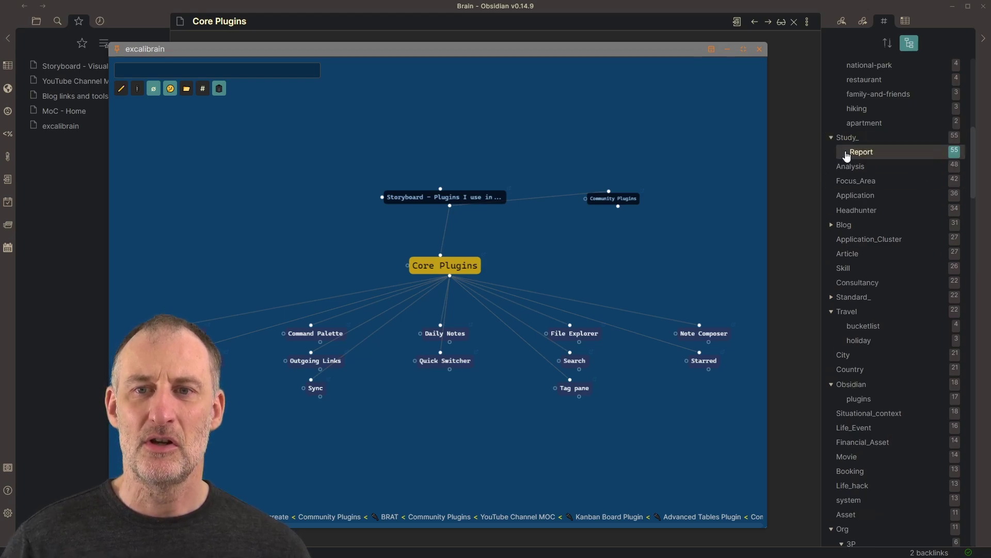
click(831, 225)
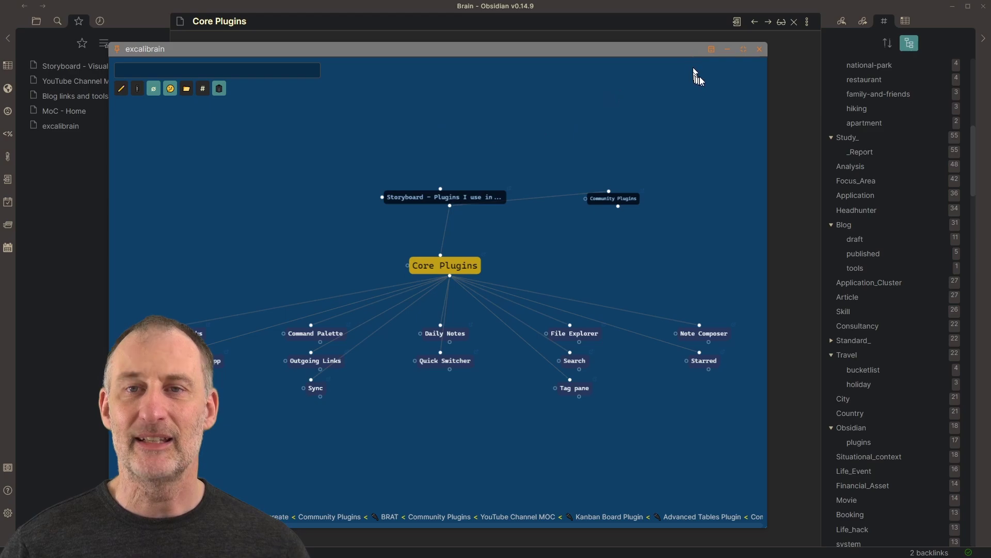
Maximize the ExcaliBrain graph and recentre it on 'Storyboard - Plugins I use in Obsidian'
click(739, 49)
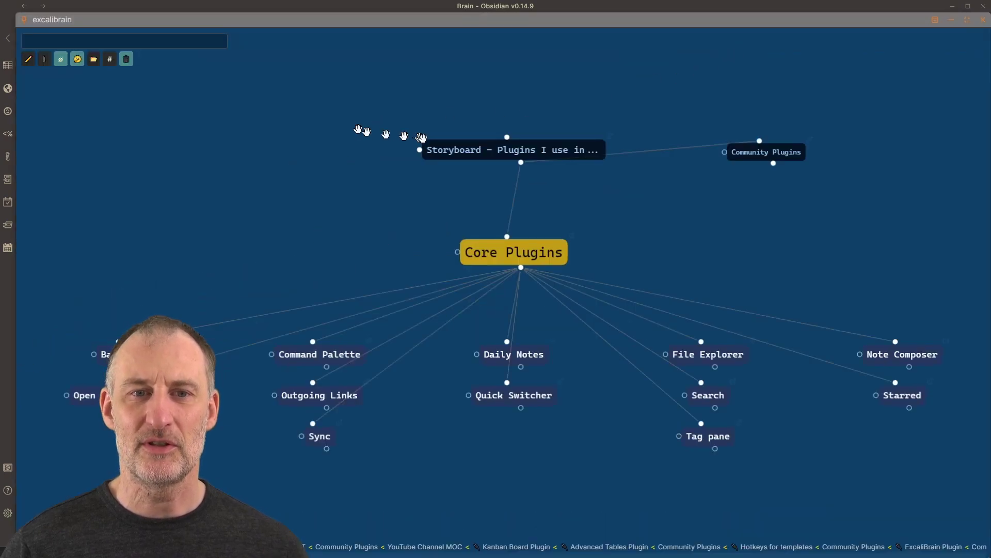
click(486, 150)
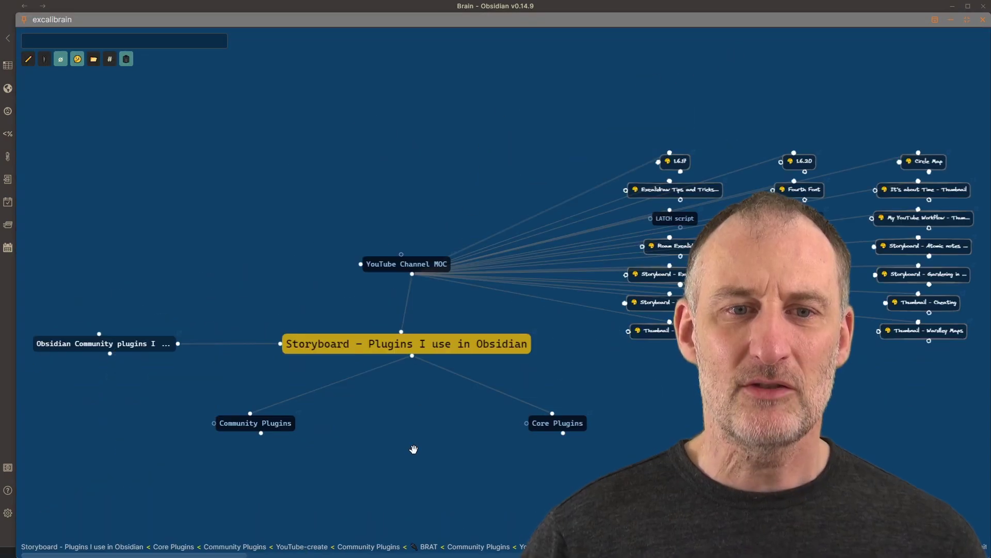